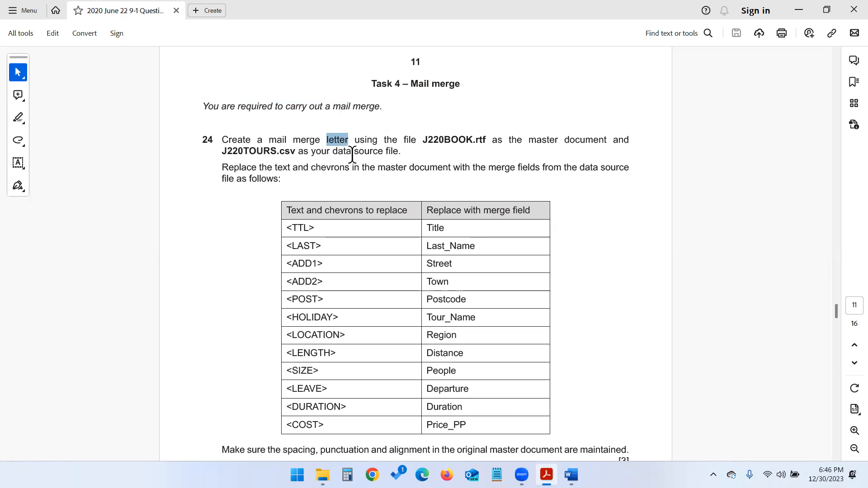
- Highlight J220BOOK and J220TOURS in question 24, then switch to the June 2020 Paper 22 folder
{"action": "double_click", "coordinate": [437, 141]}
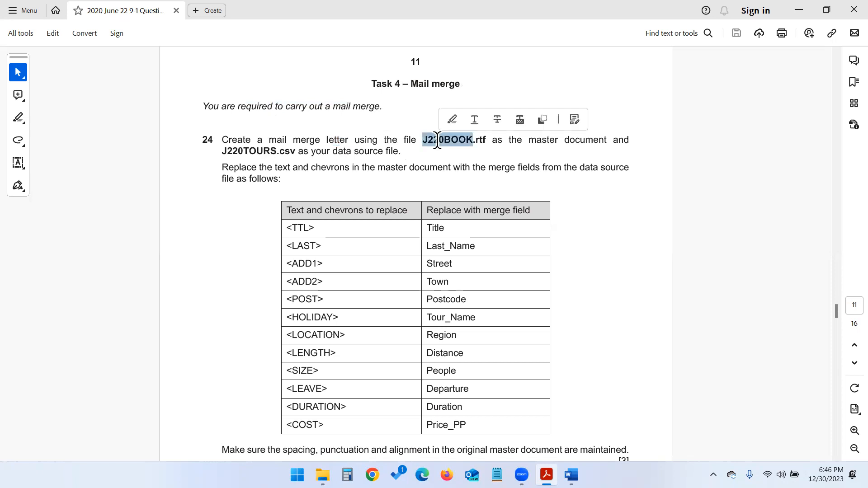
{"action": "double_click", "coordinate": [255, 153]}
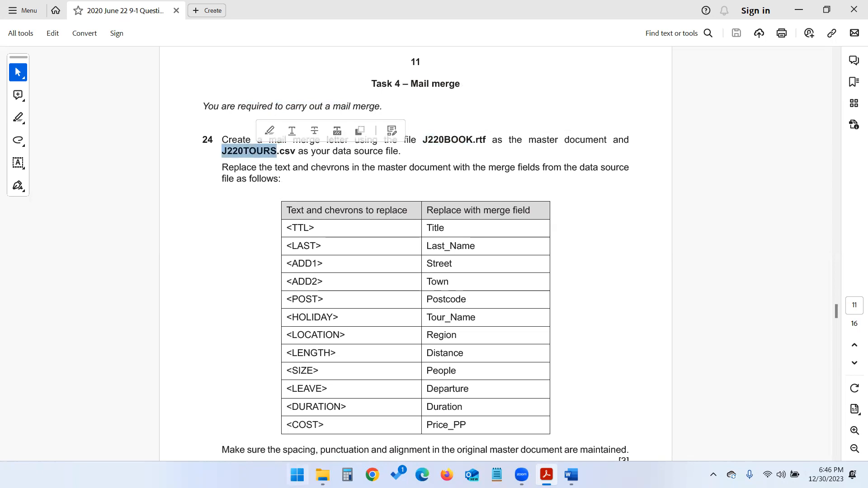
{"action": "left_click", "coordinate": [322, 475]}
- Clear the SPA selection and open J220BOOK in Word from the task files folder
{"action": "left_click", "coordinate": [281, 388]}
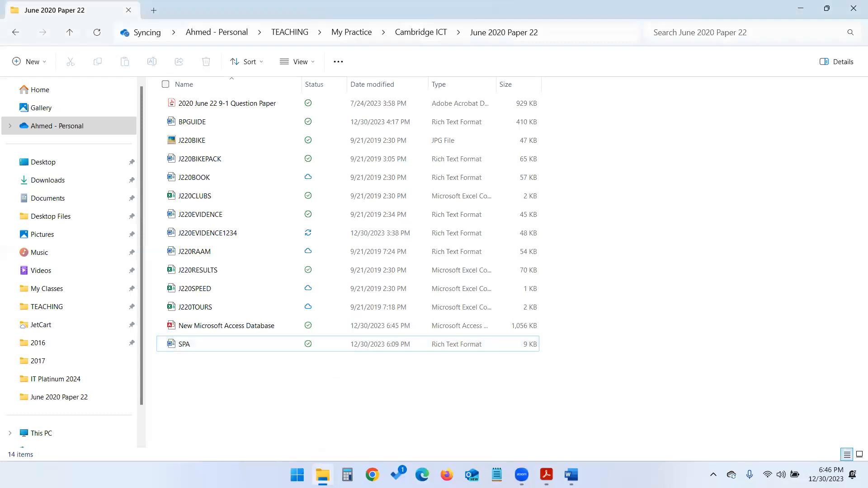
{"action": "left_click", "coordinate": [546, 474]}
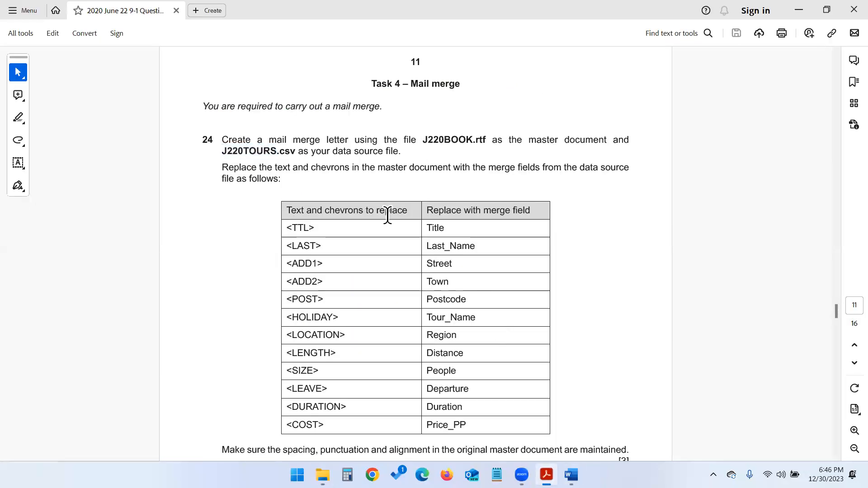
{"action": "key", "text": "alt+Tab"}
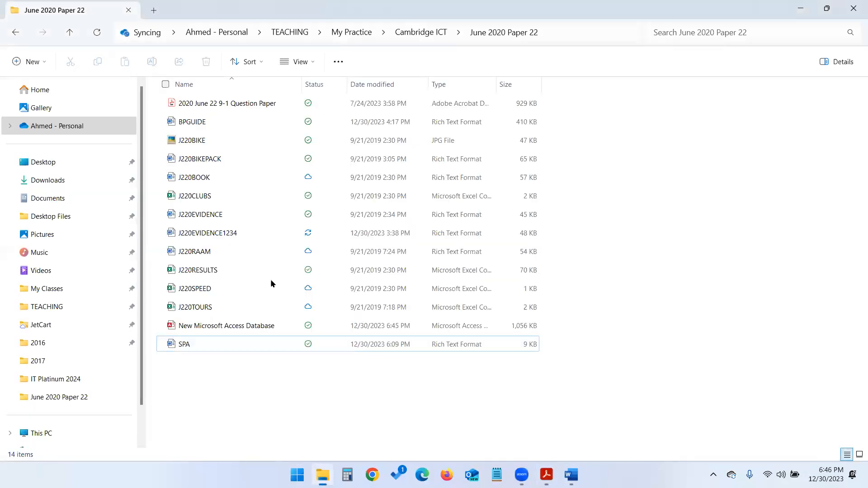
{"action": "double_click", "coordinate": [210, 177]}
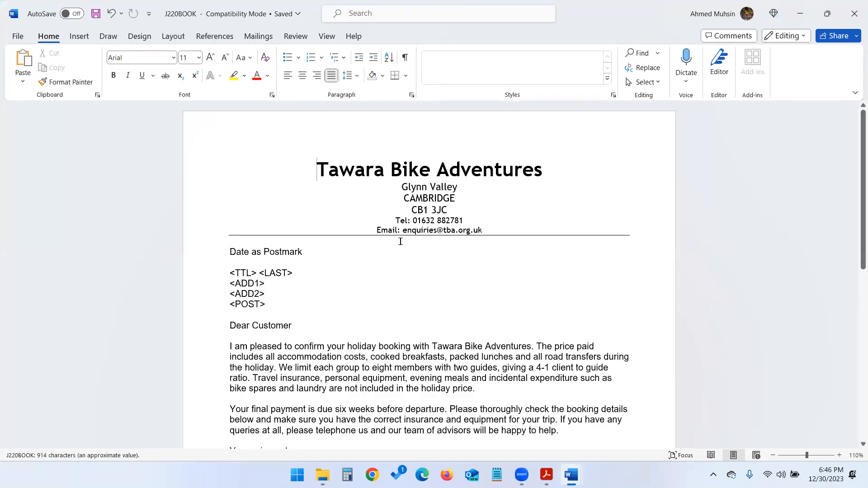
- Review J220BOOK's <LAST> and HOLIDAY placeholders, then minimize the letter window
{"action": "scroll", "coordinate": [400, 242], "scroll_direction": "down", "scroll_amount": 1}
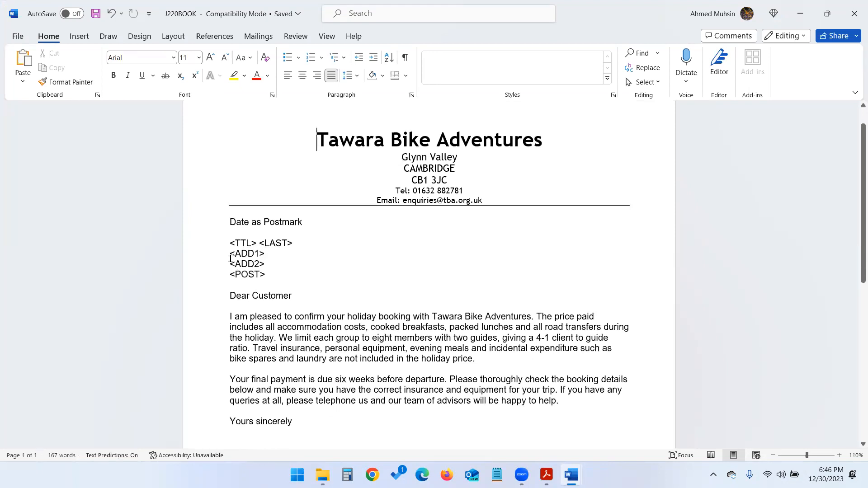
{"action": "left_click_drag", "start_coordinate": [227, 244], "coordinate": [279, 248]}
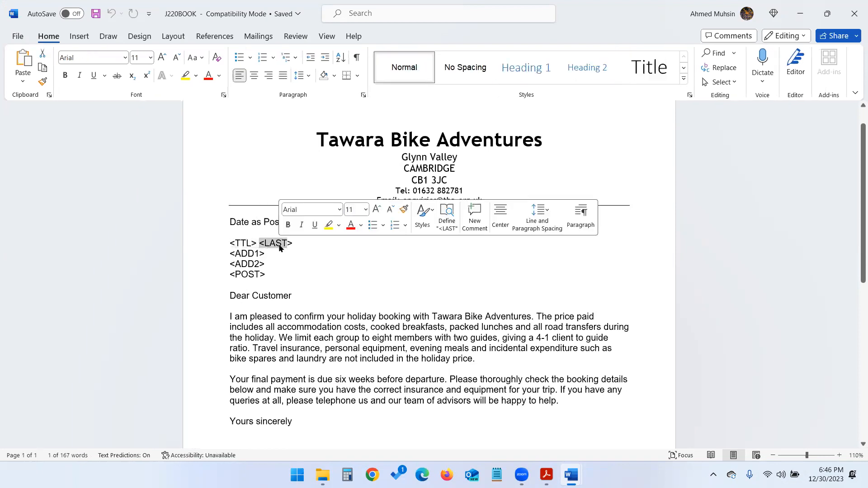
{"action": "left_click", "coordinate": [269, 257]}
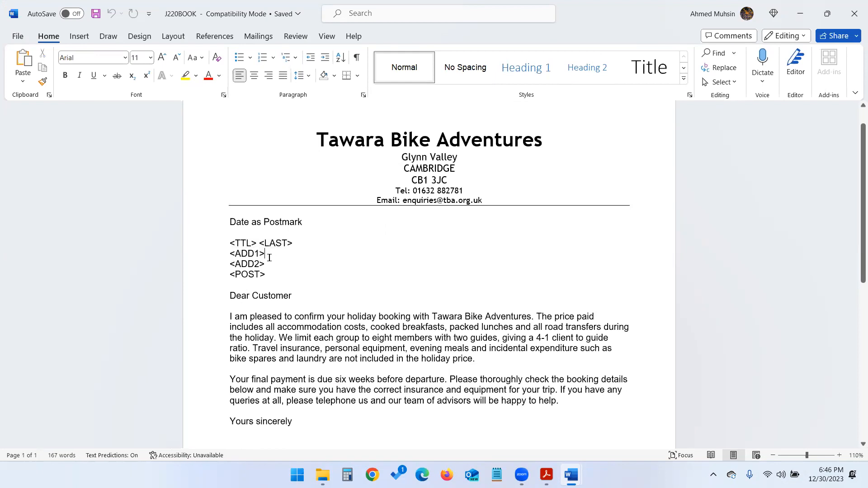
{"action": "scroll", "coordinate": [306, 273], "scroll_direction": "down", "scroll_amount": 5}
{"action": "scroll", "coordinate": [306, 273], "scroll_direction": "up", "scroll_amount": 6}
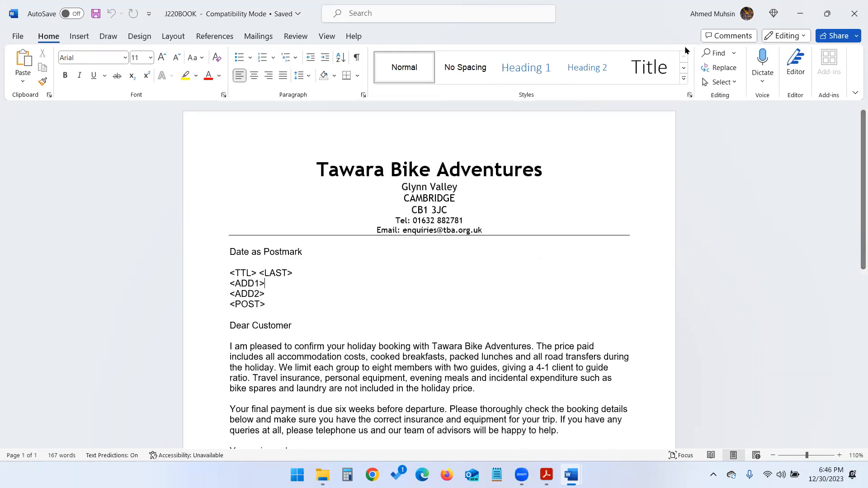
{"action": "scroll", "coordinate": [407, 280], "scroll_direction": "down", "scroll_amount": 5}
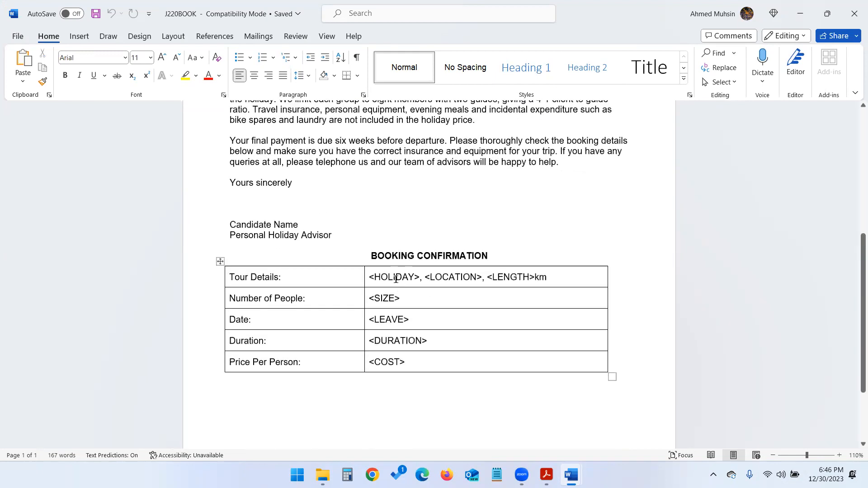
{"action": "double_click", "coordinate": [395, 279]}
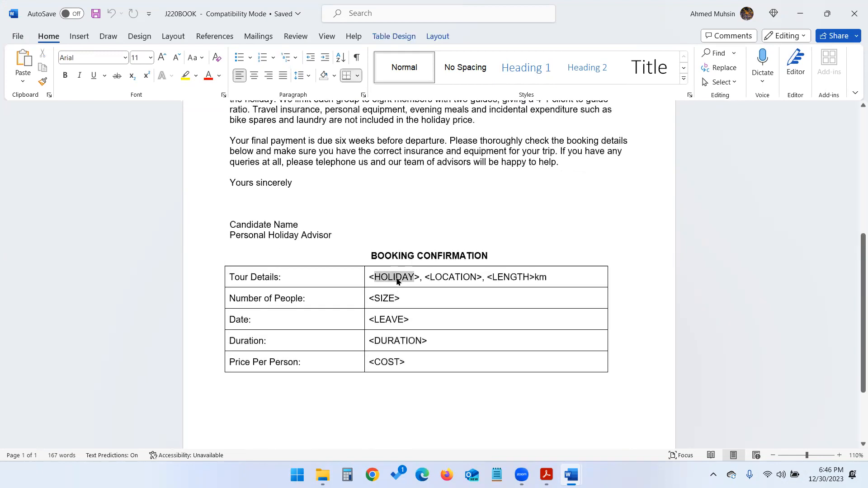
{"action": "left_click", "coordinate": [799, 13]}
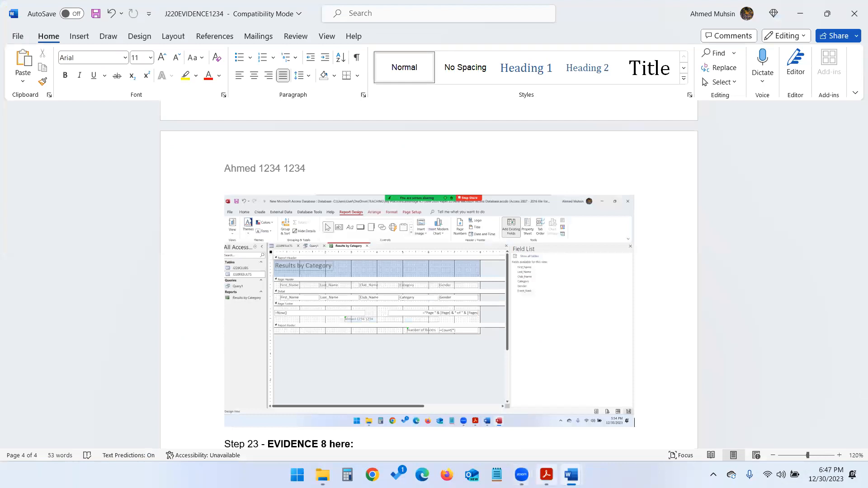
- Confirm in question 24 of the task paper that the data source is J220TOURS
{"action": "left_click", "coordinate": [546, 475]}
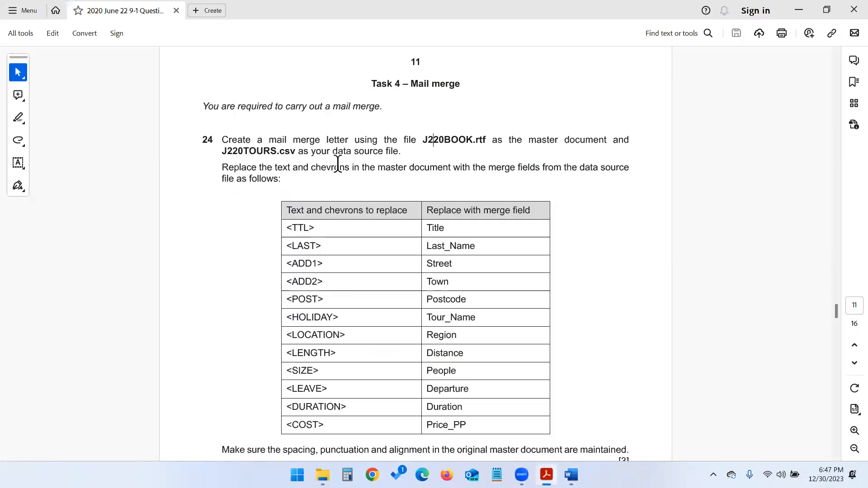
{"action": "scroll", "coordinate": [388, 210], "scroll_direction": "down", "scroll_amount": 3}
{"action": "scroll", "coordinate": [387, 206], "scroll_direction": "up", "scroll_amount": 2}
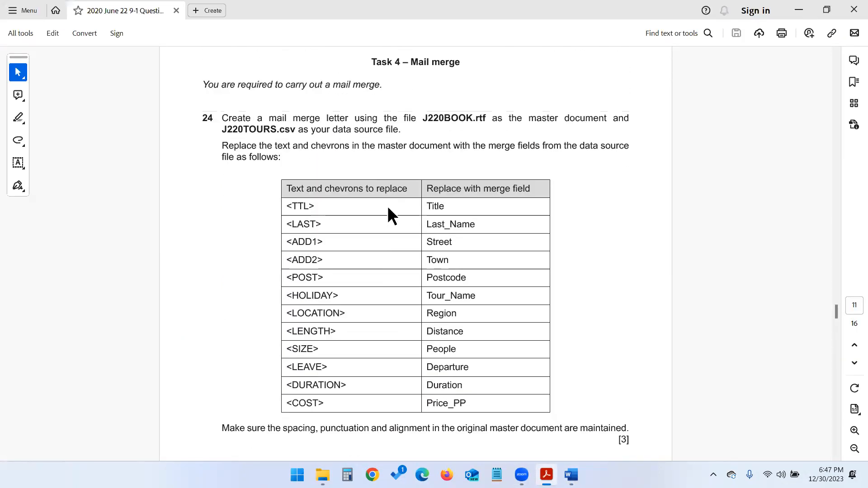
{"action": "left_click", "coordinate": [240, 128]}
{"action": "double_click", "coordinate": [240, 128]}
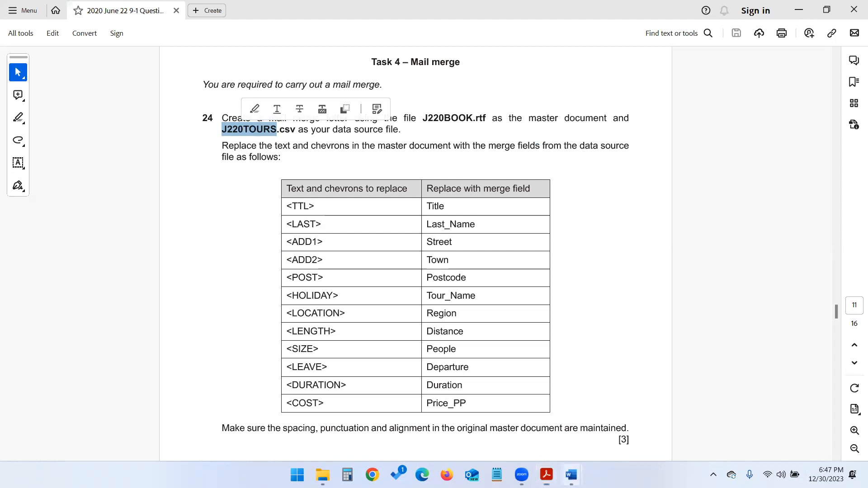
- Choose an existing recipient list for J220BOOK and browse to J220TOURS in June 2020 Paper 22
{"action": "mouse_move", "coordinate": [571, 474]}
{"action": "left_click", "coordinate": [583, 411]}
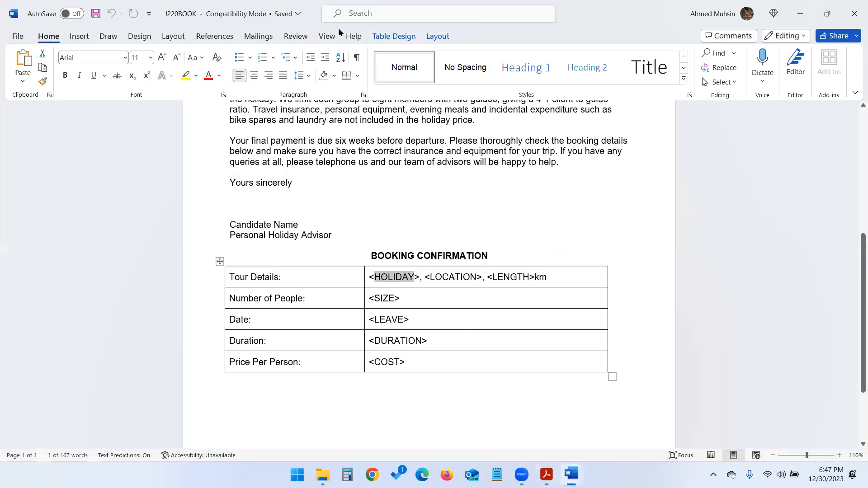
{"action": "left_click", "coordinate": [254, 36]}
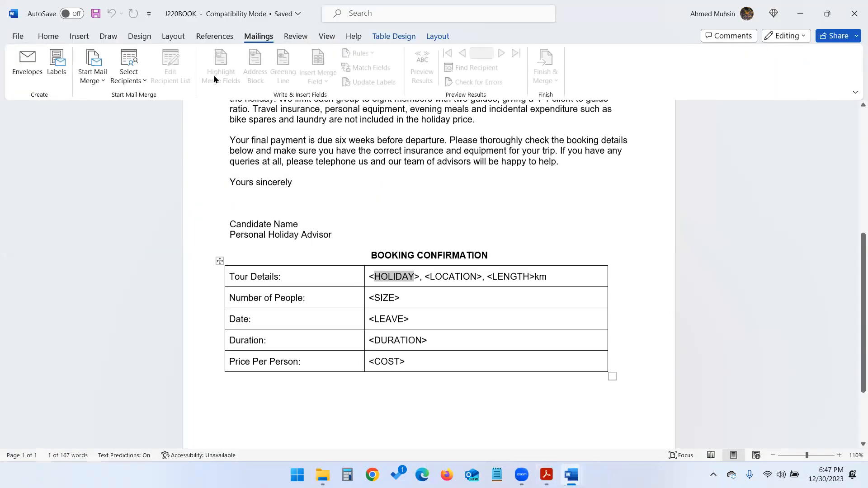
{"action": "left_click", "coordinate": [135, 81]}
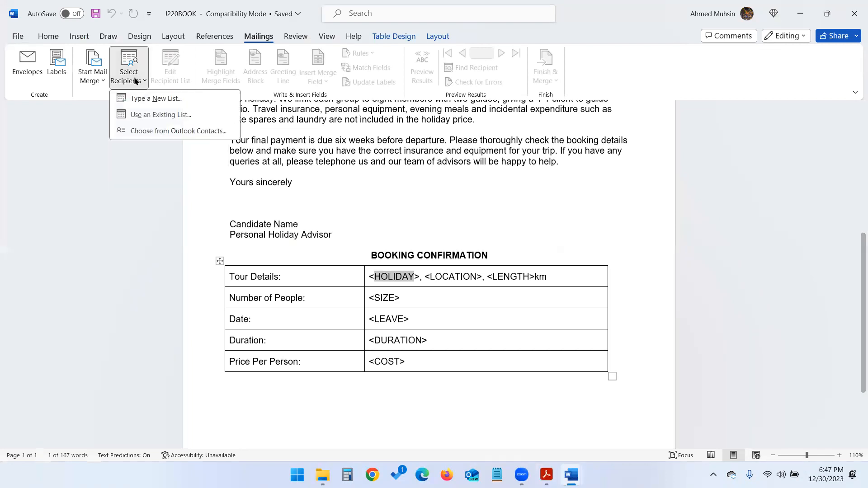
{"action": "left_click", "coordinate": [139, 116]}
{"action": "scroll", "coordinate": [137, 116], "scroll_direction": "up", "scroll_amount": 2}
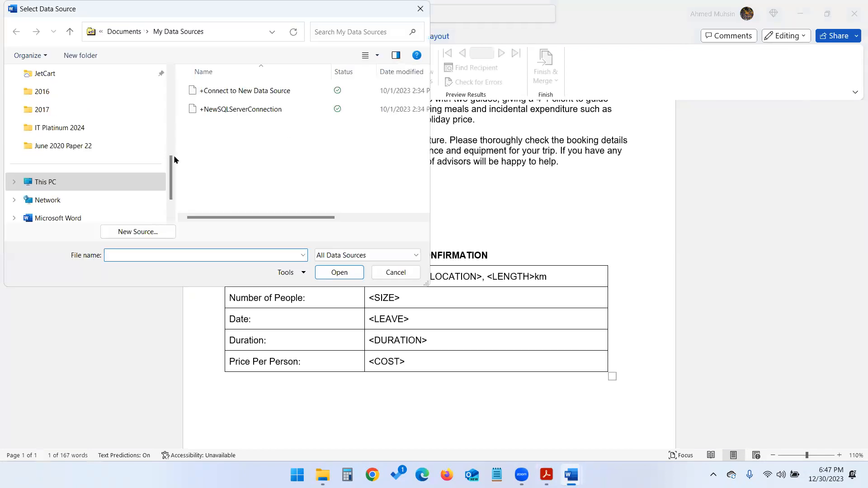
{"action": "left_click", "coordinate": [95, 145]}
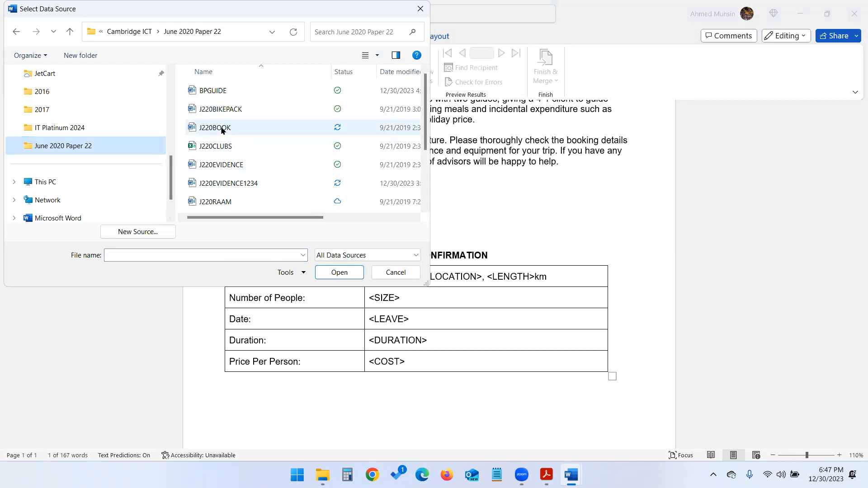
{"action": "scroll", "coordinate": [259, 178], "scroll_direction": "down", "scroll_amount": 2}
{"action": "left_click", "coordinate": [227, 168]}
- Load J220TOURS as the recipient list, accepting the default Windows text encoding
{"action": "left_click", "coordinate": [546, 475]}
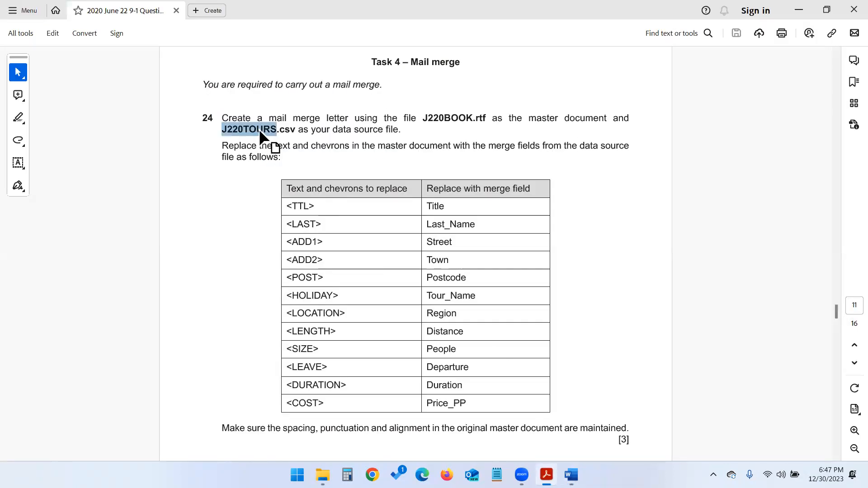
{"action": "left_click", "coordinate": [606, 420]}
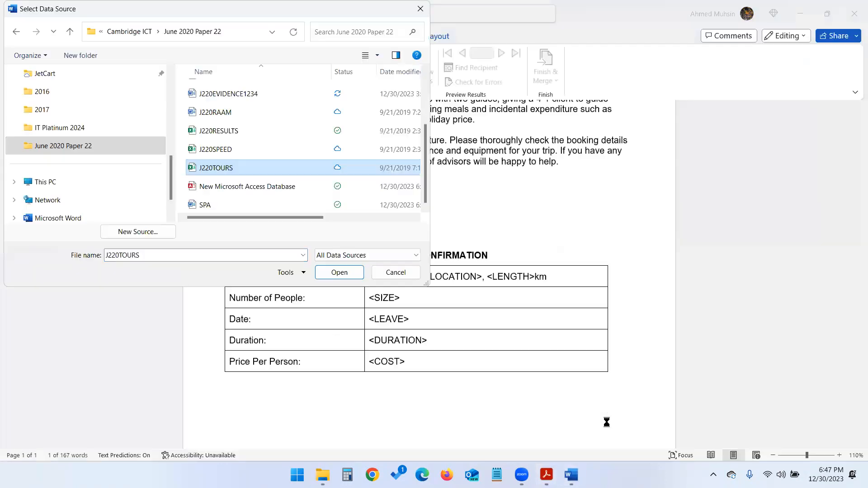
{"action": "left_click", "coordinate": [338, 273]}
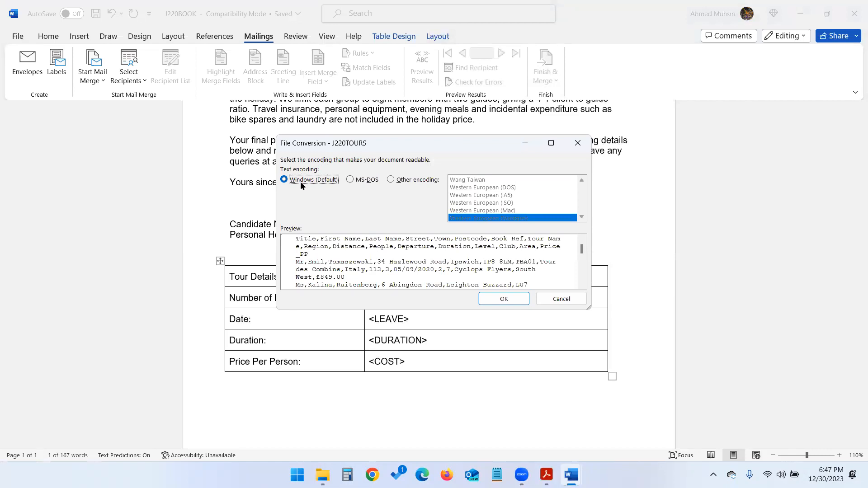
{"action": "left_click", "coordinate": [505, 301]}
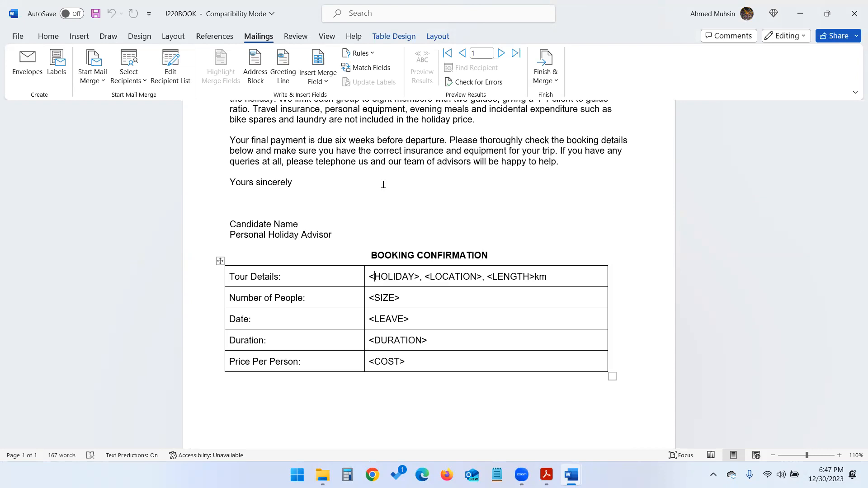
{"action": "scroll", "coordinate": [408, 215], "scroll_direction": "up", "scroll_amount": 2}
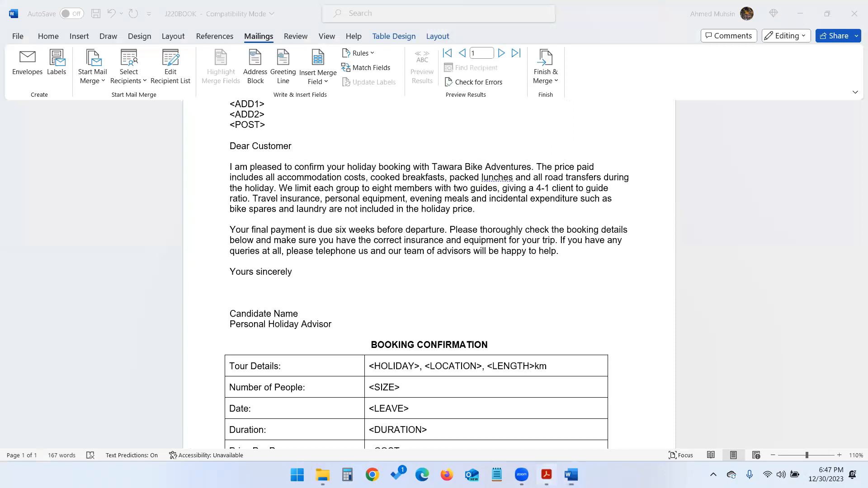
{"action": "key", "text": "alt+Tab"}
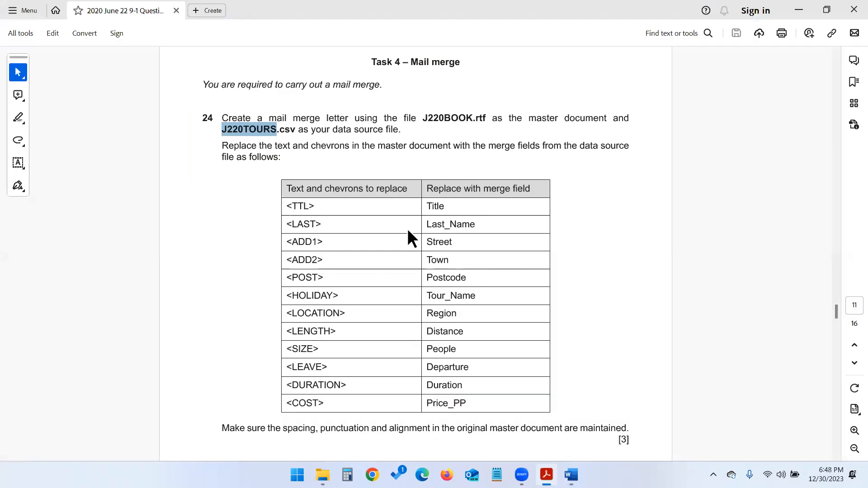
- Match <TTL> to the Title field in the task table, then return to the letter's address block
{"action": "left_click_drag", "start_coordinate": [287, 205], "coordinate": [314, 204]}
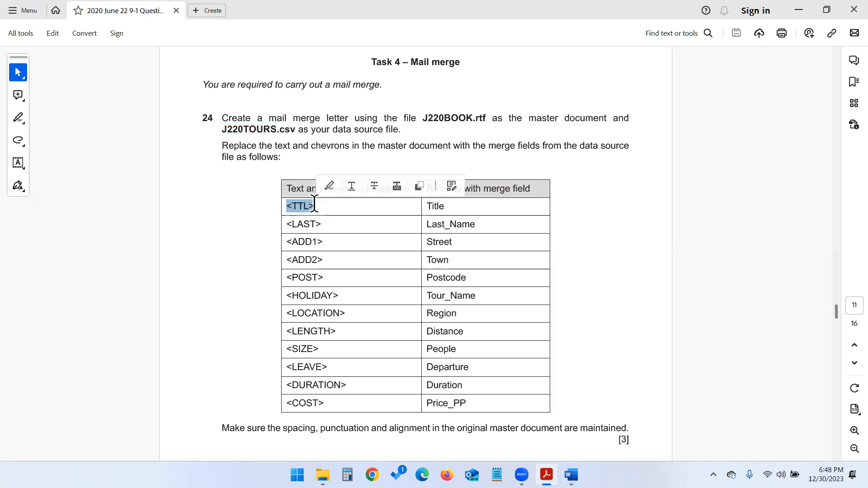
{"action": "double_click", "coordinate": [433, 208]}
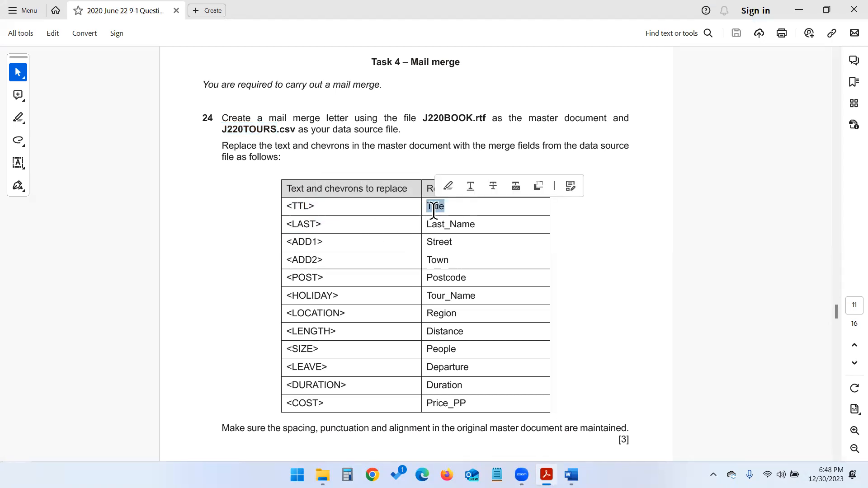
{"action": "mouse_move", "coordinate": [570, 474]}
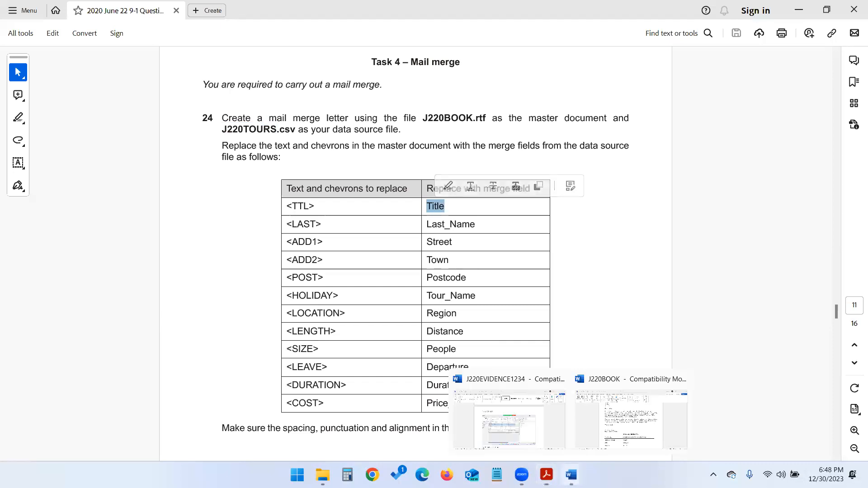
{"action": "left_click", "coordinate": [599, 414]}
{"action": "scroll", "coordinate": [241, 174], "scroll_direction": "up", "scroll_amount": 3}
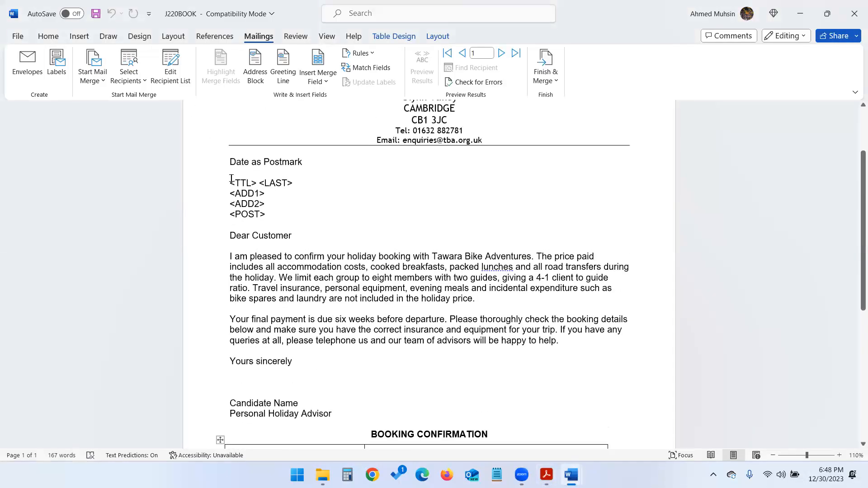
- Replace <TTL> and <LAST> with the Title and Last_Name merge fields
{"action": "left_click", "coordinate": [231, 181]}
{"action": "left_click_drag", "start_coordinate": [232, 181], "coordinate": [259, 182]}
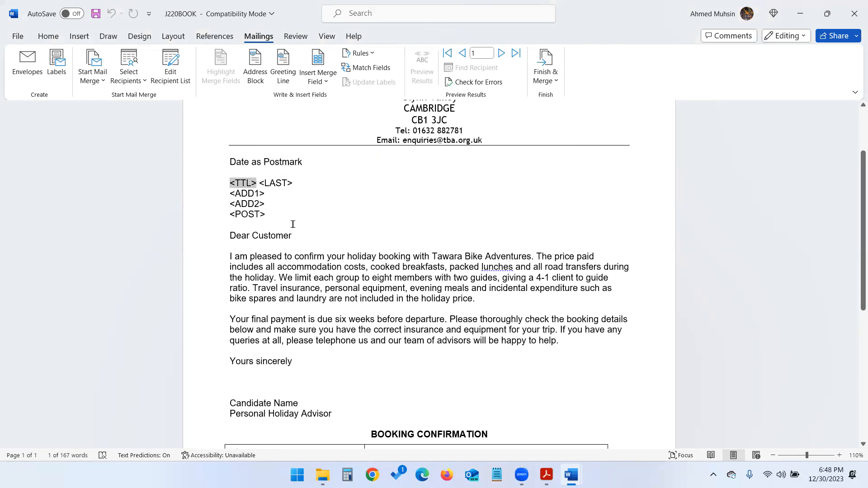
{"action": "left_click", "coordinate": [325, 81]}
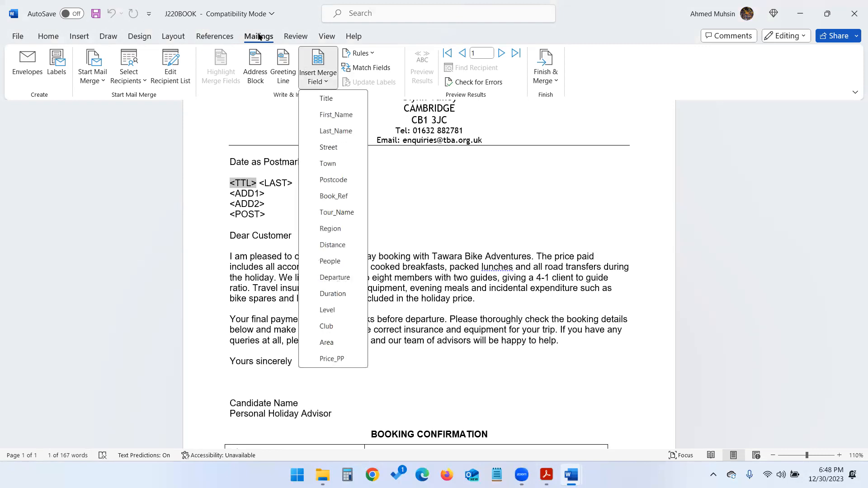
{"action": "left_click", "coordinate": [325, 99]}
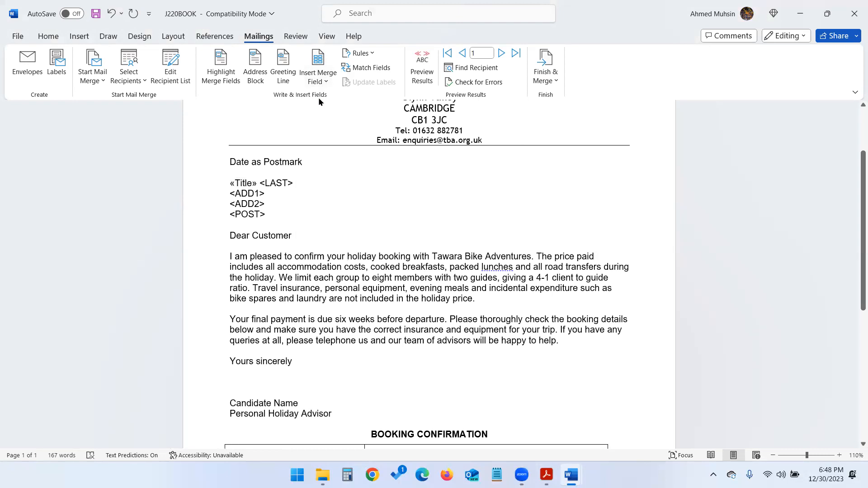
{"action": "key", "text": "shift+Right"}
{"action": "key", "text": "shift+Right"}
{"action": "key", "text": "shift+Right"}
{"action": "key", "text": "shift+Right"}
{"action": "key", "text": "shift+Right"}
{"action": "key", "text": "shift+Right"}
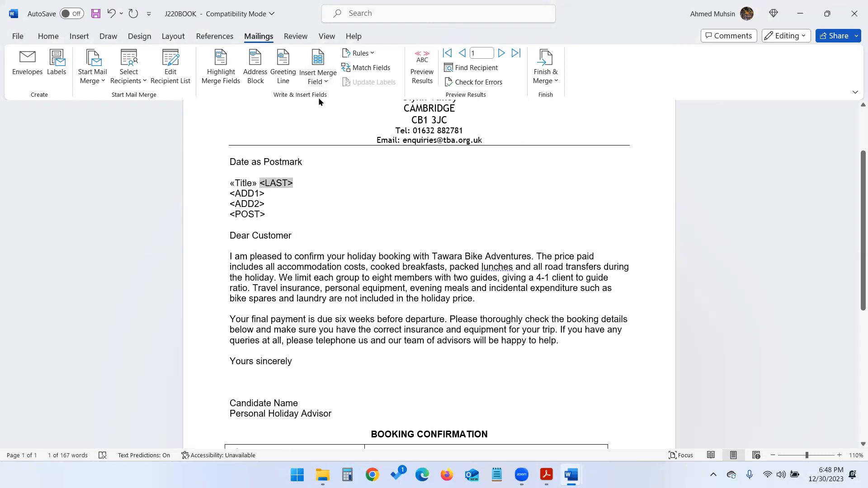
{"action": "left_click", "coordinate": [324, 81]}
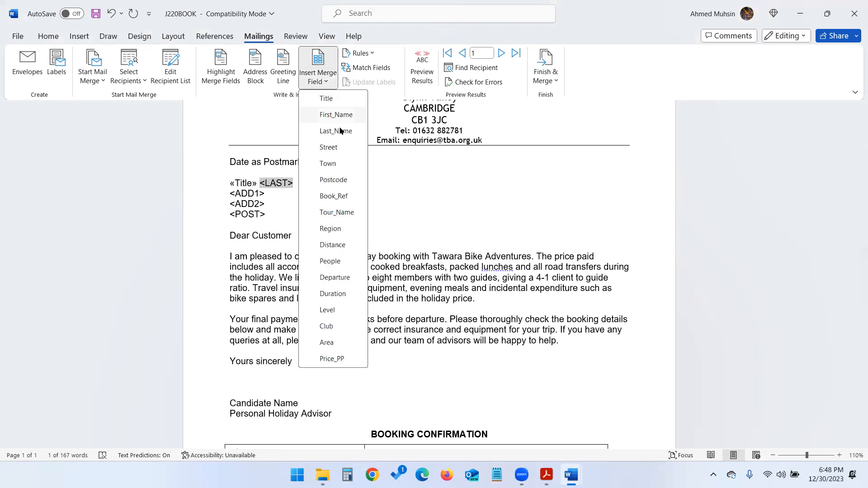
{"action": "left_click", "coordinate": [340, 136]}
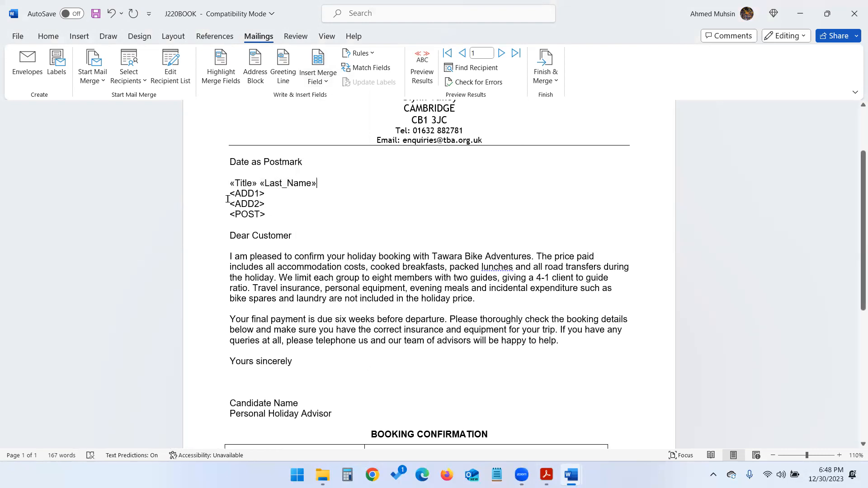
- Replace <ADD1> and <ADD2> with the Street and Town merge fields
{"action": "key", "text": "alt+Tab"}
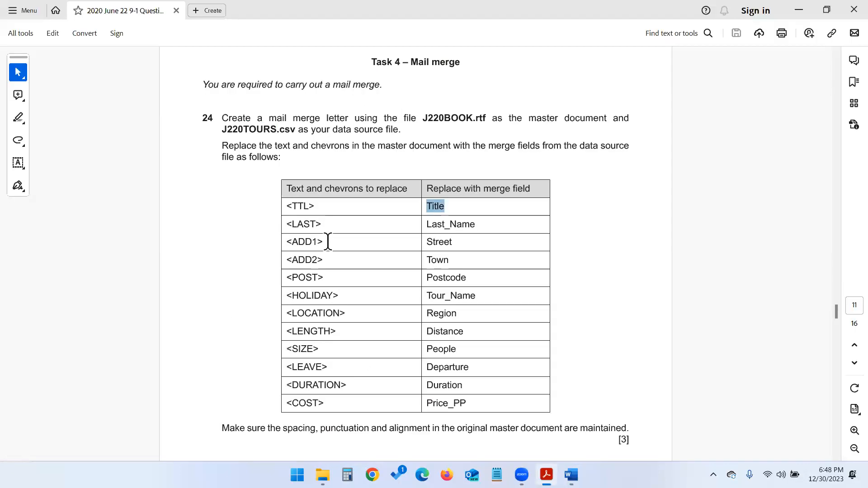
{"action": "key", "text": "alt+Tab"}
{"action": "left_click", "coordinate": [230, 193]}
{"action": "key", "text": "shift+Right"}
{"action": "key", "text": "shift+Right"}
{"action": "key", "text": "shift+Right"}
{"action": "key", "text": "shift+Right"}
{"action": "key", "text": "shift+Right"}
{"action": "key", "text": "shift+Right"}
{"action": "key", "text": "shift+Right"}
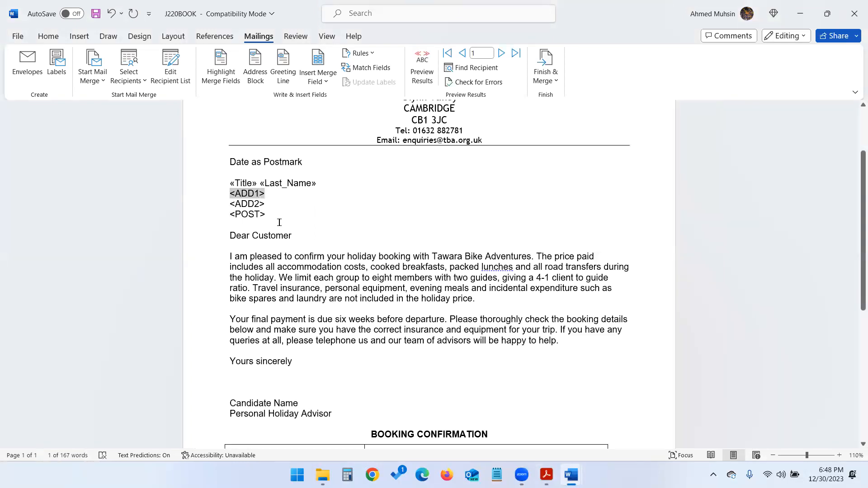
{"action": "left_click", "coordinate": [318, 78]}
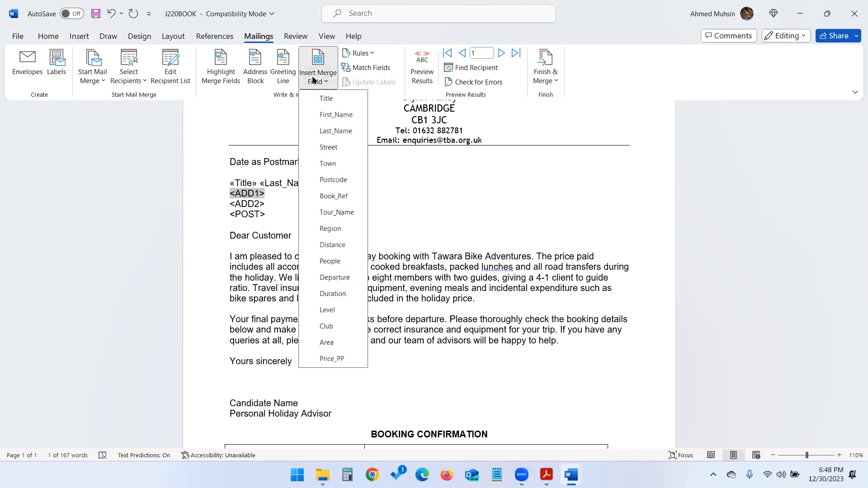
{"action": "left_click", "coordinate": [331, 143]}
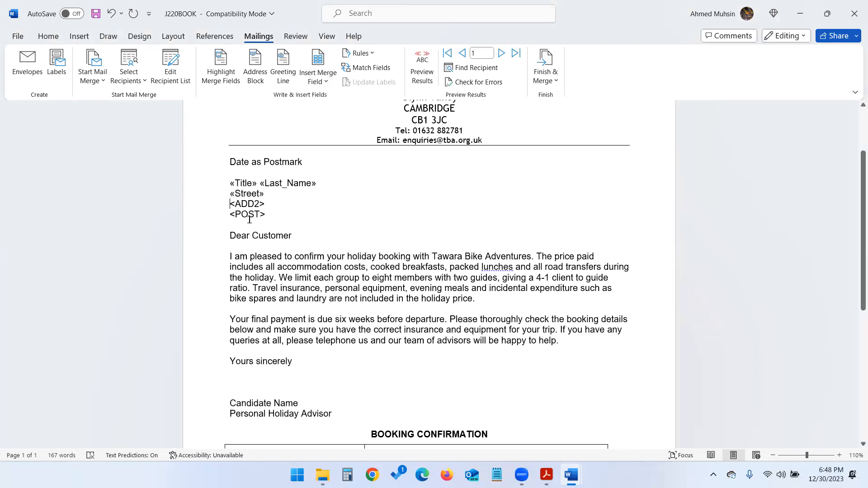
{"action": "key", "text": "shift+Right"}
{"action": "key", "text": "shift+Right"}
{"action": "key", "text": "shift+Right"}
{"action": "key", "text": "shift+Right"}
{"action": "key", "text": "shift+Right"}
{"action": "key", "text": "shift+Right"}
{"action": "key", "text": "shift+Right"}
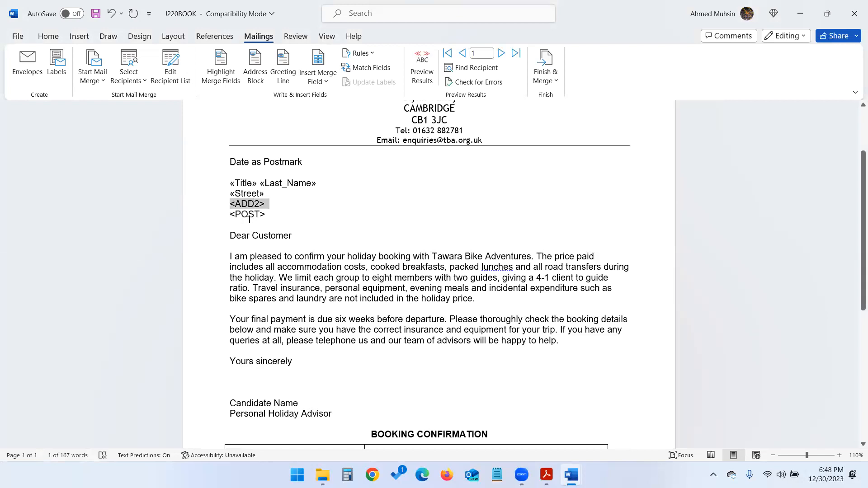
{"action": "left_click", "coordinate": [318, 78]}
{"action": "left_click", "coordinate": [328, 163]}
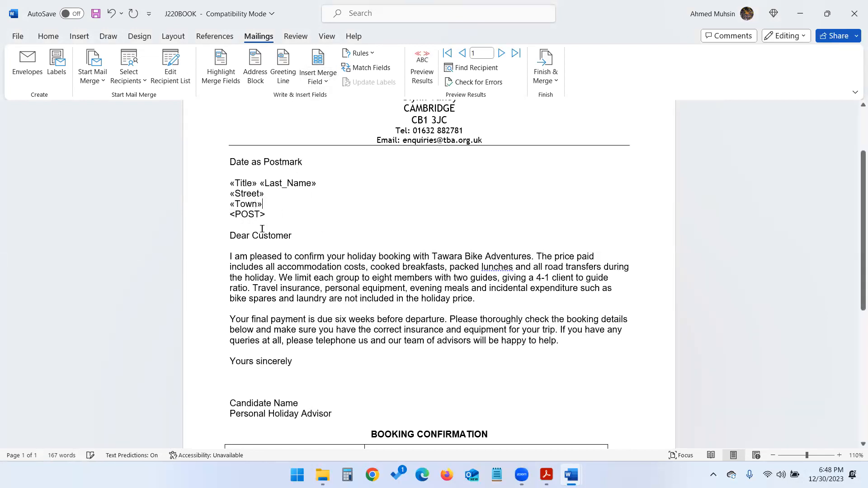
- Replace <POST> with the Postcode merge field
{"action": "key", "text": "alt+Tab"}
{"action": "left_click", "coordinate": [446, 283]}
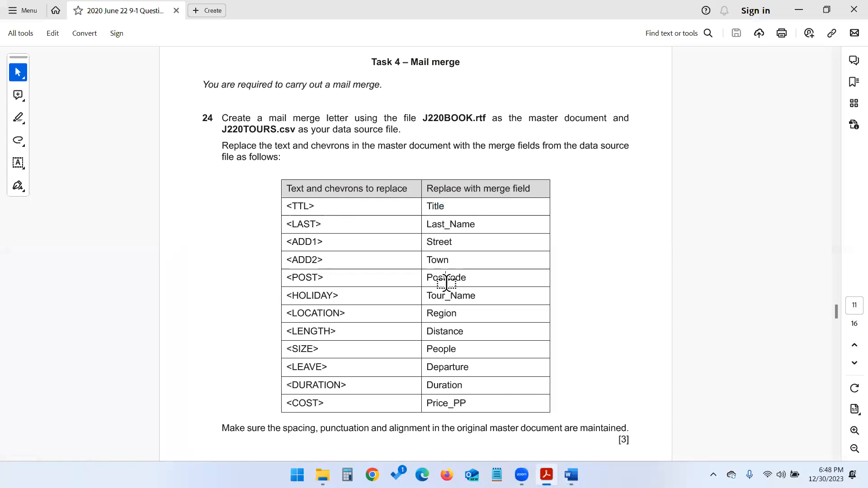
{"action": "key", "text": "alt+Tab"}
{"action": "key", "text": "shift+Right"}
{"action": "key", "text": "shift+Right"}
{"action": "key", "text": "shift+Right"}
{"action": "key", "text": "shift+Right"}
{"action": "key", "text": "shift+Right"}
{"action": "key", "text": "shift+Right"}
{"action": "key", "text": "shift+Right"}
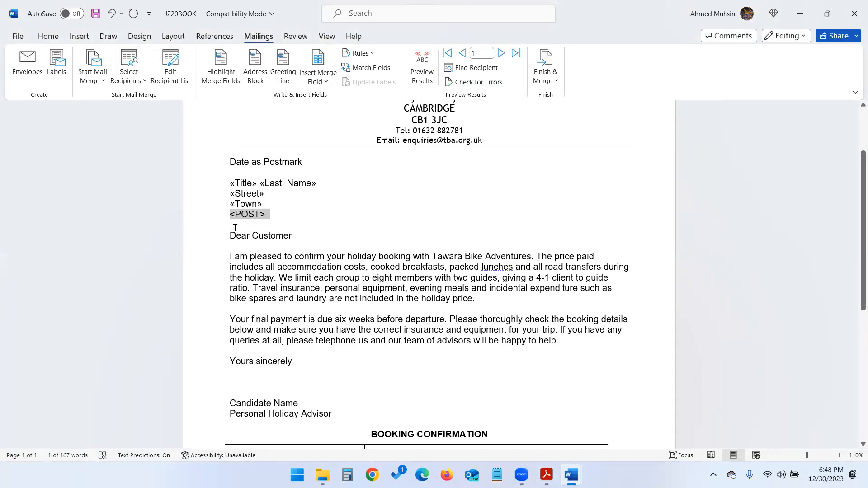
{"action": "left_click", "coordinate": [323, 81]}
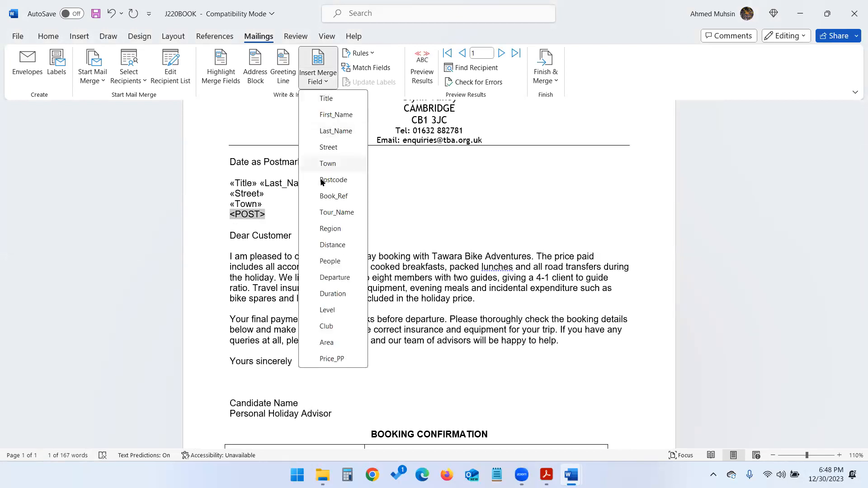
{"action": "left_click", "coordinate": [328, 180]}
- Replace <HOLIDAY> in the booking table with the Tour_Name merge field
{"action": "scroll", "coordinate": [359, 271], "scroll_direction": "down", "scroll_amount": 2}
{"action": "scroll", "coordinate": [316, 262], "scroll_direction": "up", "scroll_amount": 3}
{"action": "left_click_drag", "start_coordinate": [274, 254], "coordinate": [528, 311]}
{"action": "scroll", "coordinate": [370, 301], "scroll_direction": "down", "scroll_amount": 3}
{"action": "left_click", "coordinate": [369, 279]}
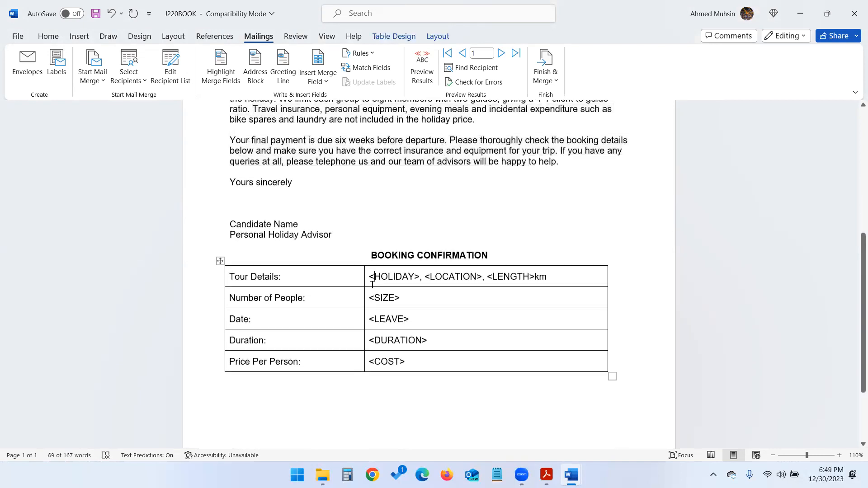
{"action": "key", "text": "alt+Tab"}
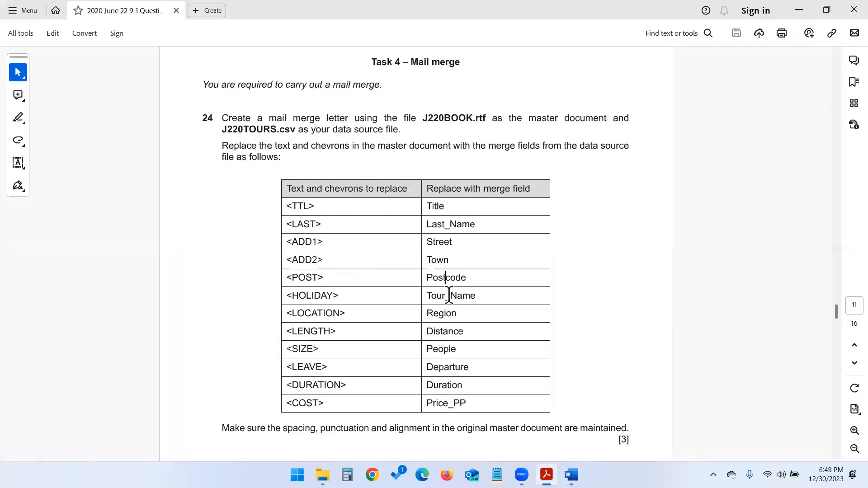
{"action": "key", "text": "alt+Tab"}
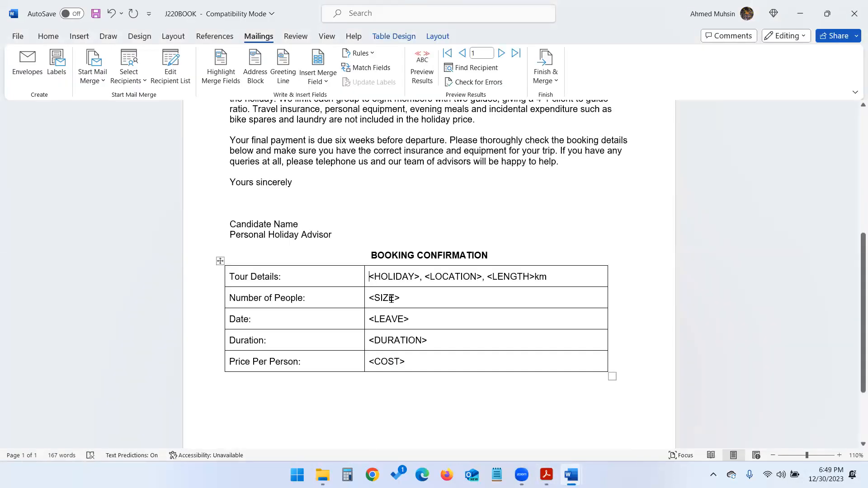
{"action": "key", "text": "shift+Right"}
{"action": "key", "text": "shift+Right"}
{"action": "key", "text": "shift+Right"}
{"action": "key", "text": "shift+Right"}
{"action": "key", "text": "shift+Right"}
{"action": "key", "text": "shift+Right"}
{"action": "key", "text": "shift+Right"}
{"action": "key", "text": "shift+Right"}
{"action": "key", "text": "shift+Right"}
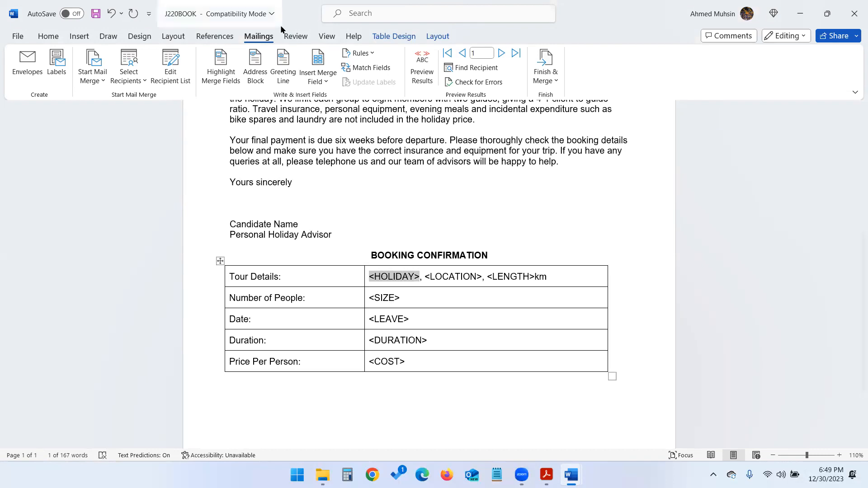
{"action": "left_click", "coordinate": [317, 77]}
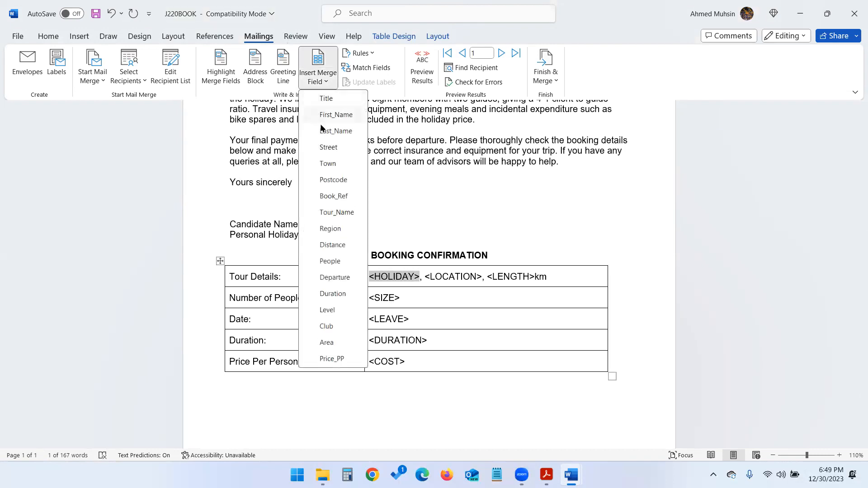
{"action": "left_click", "coordinate": [336, 212]}
- Replace <LOCATION> with the Region merge field
{"action": "key", "text": "shift+Right"}
{"action": "key", "text": "shift+Right"}
{"action": "key", "text": "shift+Right"}
{"action": "key", "text": "shift+Right"}
{"action": "key", "text": "shift+Right"}
{"action": "key", "text": "shift+Right"}
{"action": "key", "text": "shift+Right"}
{"action": "key", "text": "shift+Right"}
{"action": "key", "text": "shift+Right"}
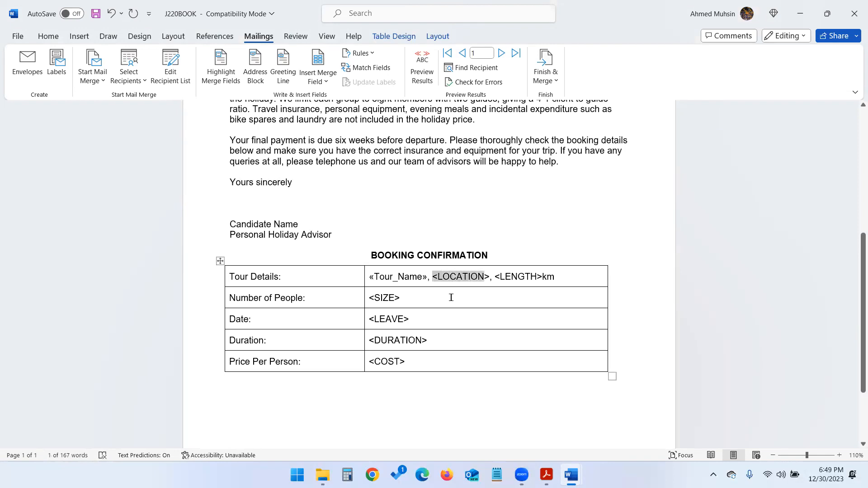
{"action": "key", "text": "alt+Tab"}
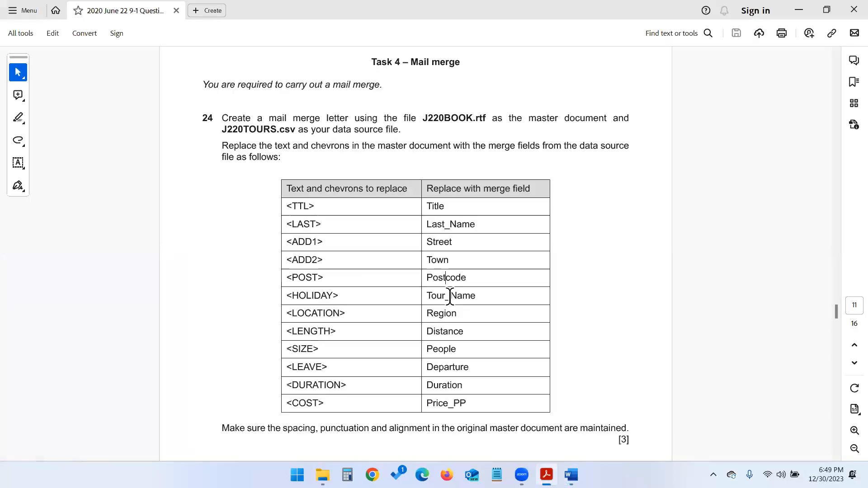
{"action": "key", "text": "alt+Tab"}
{"action": "left_click", "coordinate": [329, 82]}
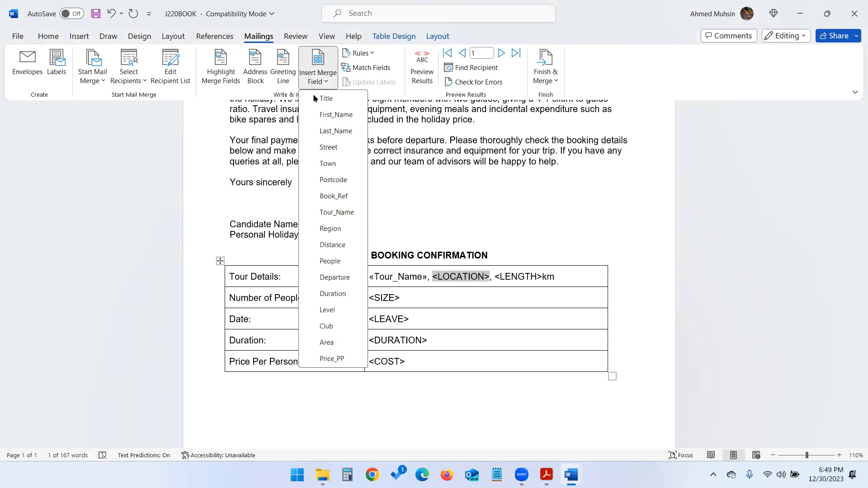
{"action": "left_click", "coordinate": [330, 229]}
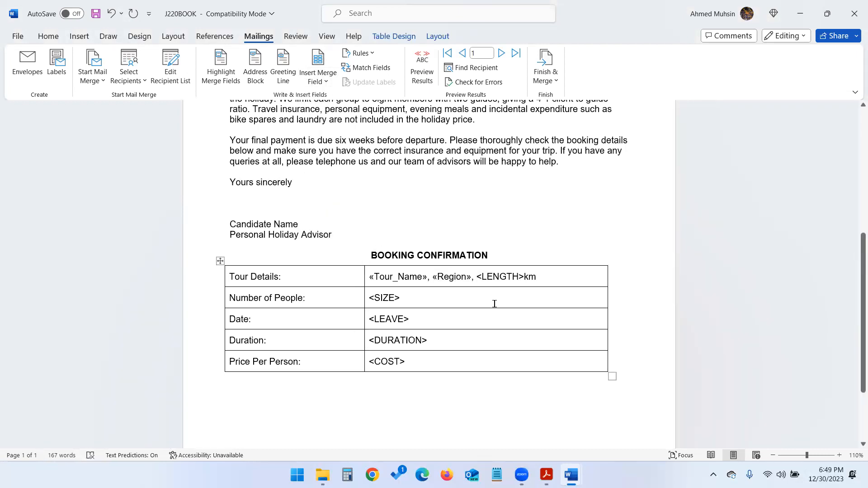
- Replace <LENGTH> with the Distance merge field, leaving «Distance»km
{"action": "key", "text": "shift+Right"}
{"action": "key", "text": "shift+Right"}
{"action": "key", "text": "shift+Right"}
{"action": "key", "text": "shift+Right"}
{"action": "key", "text": "shift+Right"}
{"action": "key", "text": "shift+Right"}
{"action": "key", "text": "shift+Right"}
{"action": "key", "text": "shift+Right"}
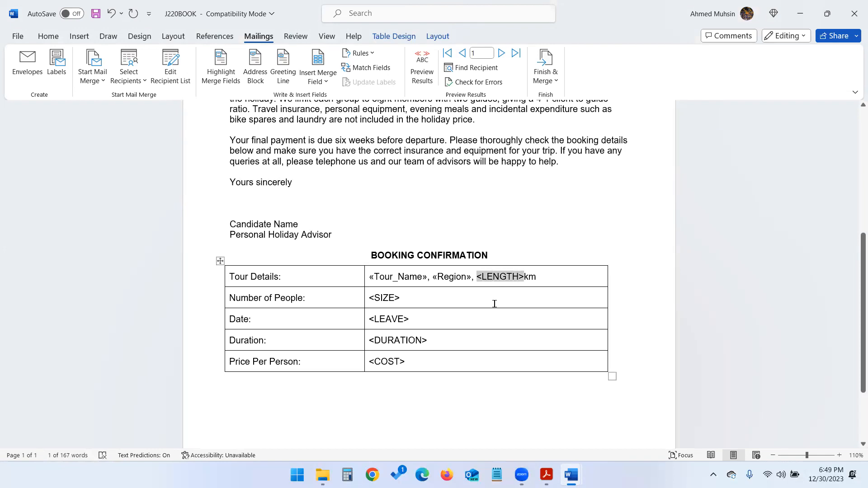
{"action": "key", "text": "alt+Tab"}
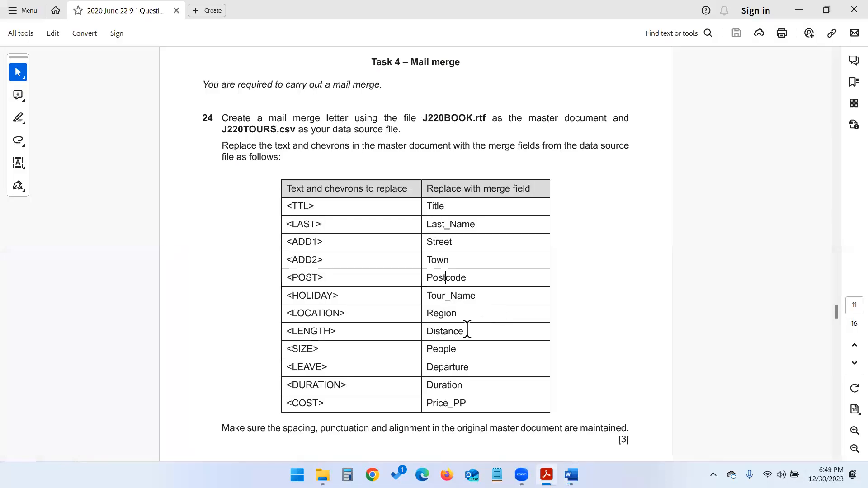
{"action": "key", "text": "alt+Tab"}
{"action": "left_click", "coordinate": [309, 82]}
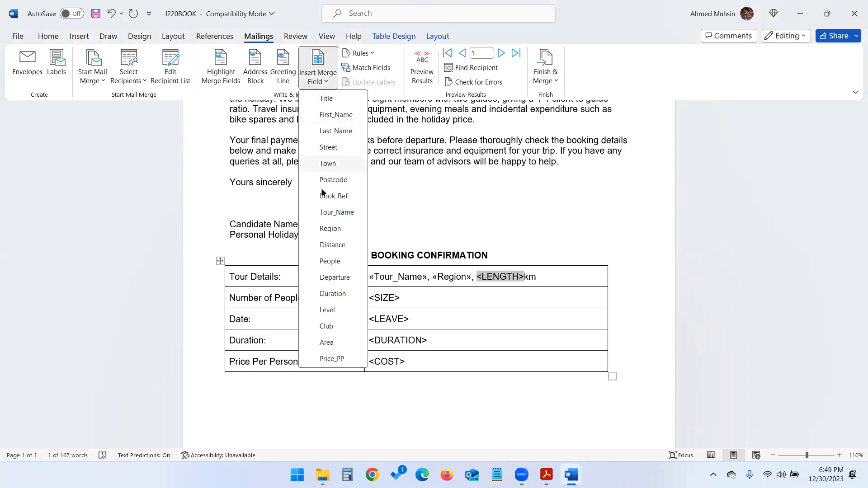
{"action": "left_click", "coordinate": [326, 245]}
{"action": "key", "text": "alt+Tab"}
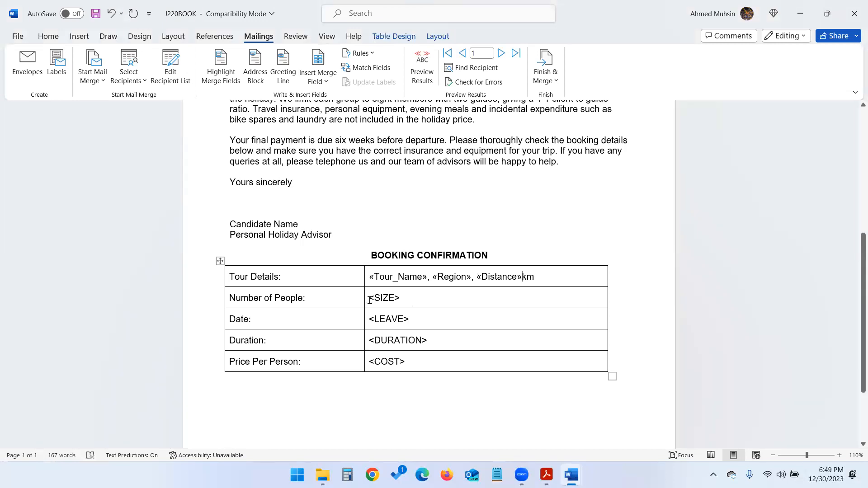
{"action": "key", "text": "shift+Right"}
{"action": "key", "text": "shift+Right"}
{"action": "key", "text": "shift+Right"}
{"action": "key", "text": "shift+Right"}
{"action": "key", "text": "shift+Right"}
{"action": "key", "text": "shift+Right"}
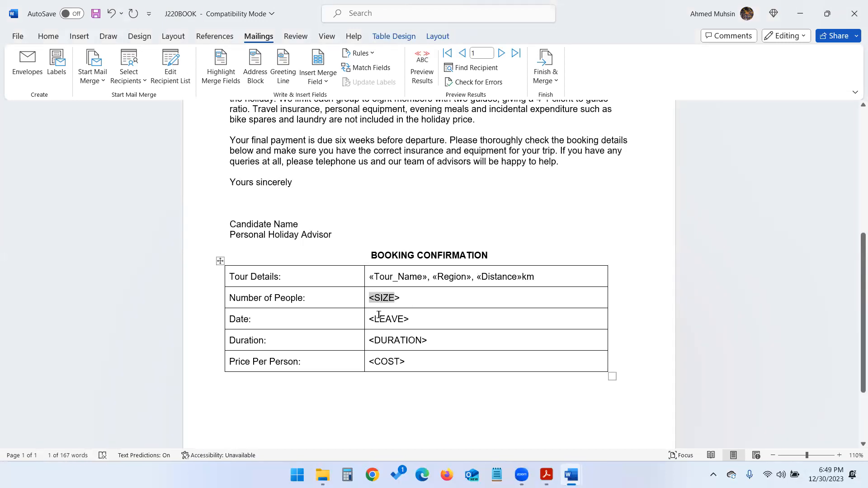
- Replace <SIZE> with the People field and <LEAVE> with the Departure field
{"action": "left_click", "coordinate": [332, 83]}
{"action": "left_click", "coordinate": [340, 261]}
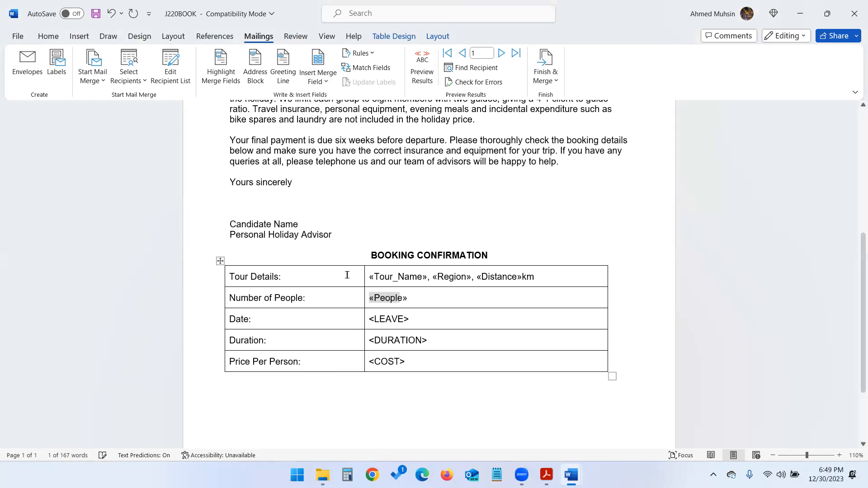
{"action": "left_click", "coordinate": [368, 319]}
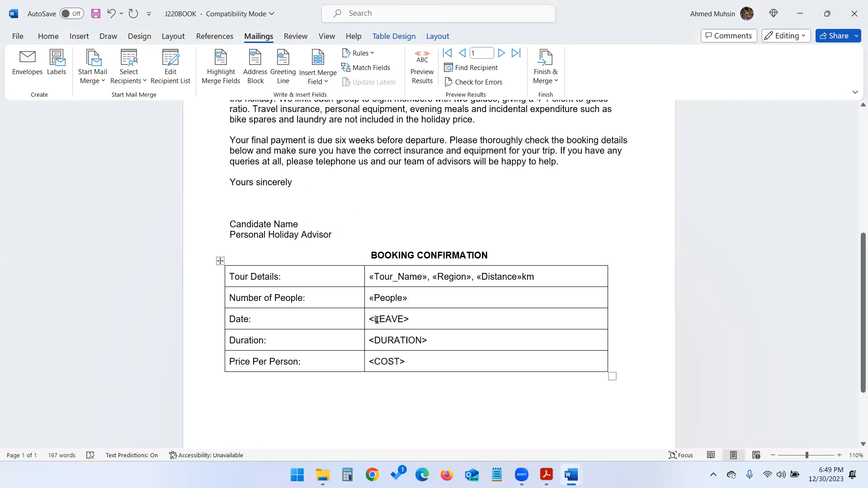
{"action": "key", "text": "shift+Right"}
{"action": "key", "text": "shift+Right"}
{"action": "key", "text": "shift+Right"}
{"action": "key", "text": "shift+Right"}
{"action": "key", "text": "shift+Right"}
{"action": "key", "text": "shift+Right"}
{"action": "key", "text": "shift+Right"}
{"action": "key", "text": "shift+Right"}
{"action": "key", "text": "shift+Left"}
{"action": "key", "text": "shift+Left"}
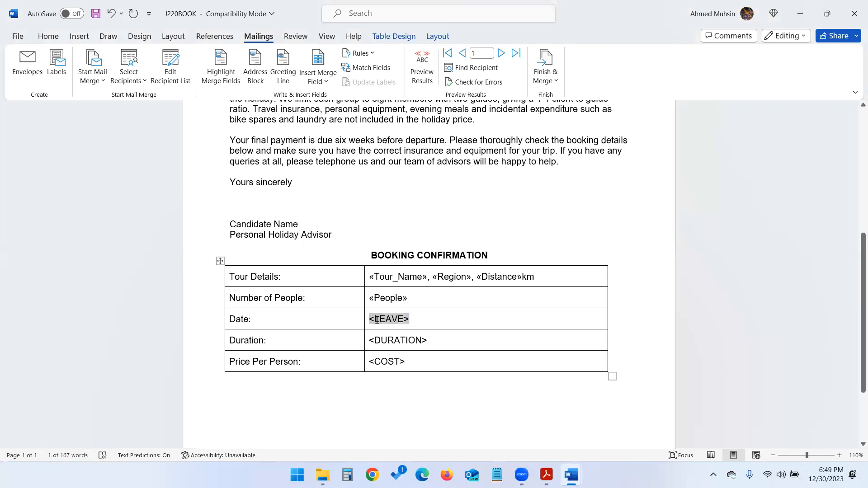
{"action": "key", "text": "alt+Tab"}
{"action": "scroll", "coordinate": [377, 320], "scroll_direction": "up", "scroll_amount": 1}
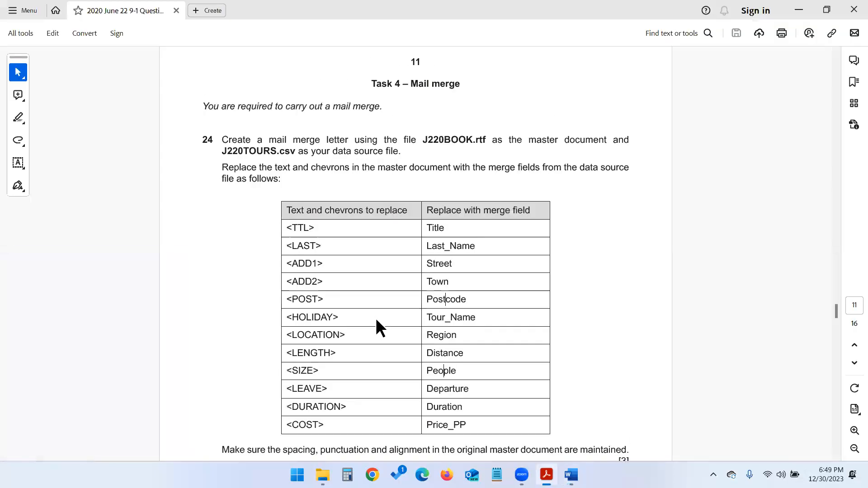
{"action": "scroll", "coordinate": [375, 318], "scroll_direction": "down", "scroll_amount": 1}
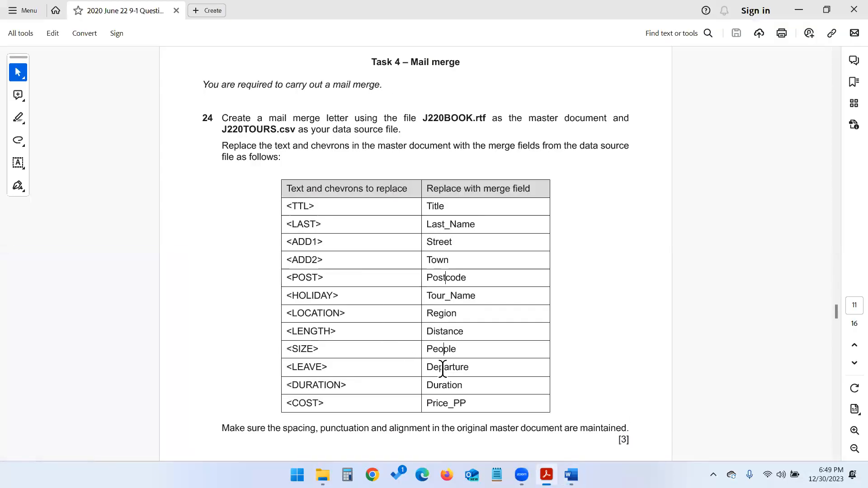
{"action": "key", "text": "alt+Tab"}
{"action": "left_click", "coordinate": [318, 75]}
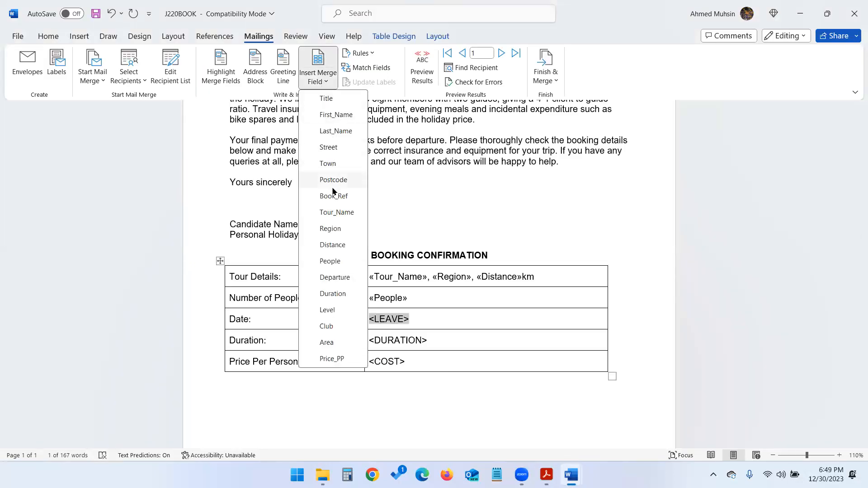
{"action": "left_click", "coordinate": [337, 274]}
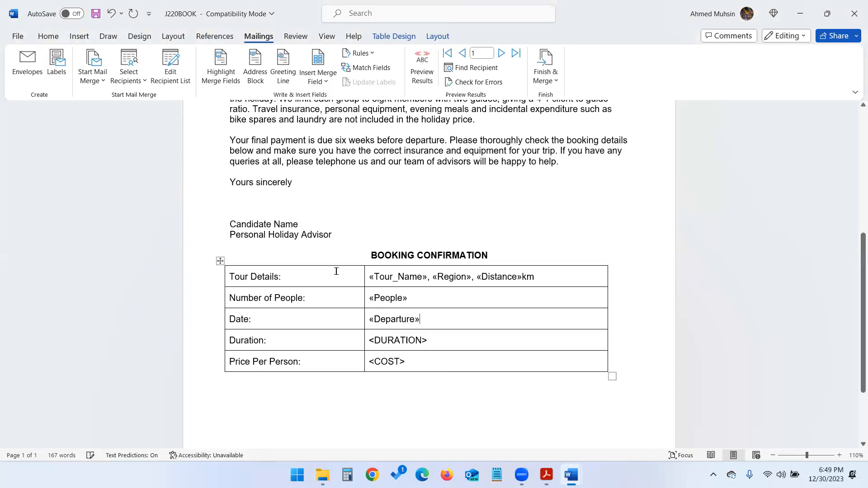
- Replace <DURATION> with the Duration field and <COST> with the Price_PP field
{"action": "key", "text": "alt+Tab"}
{"action": "key", "text": "alt+Tab"}
{"action": "key", "text": "Tab"}
{"action": "key", "text": "Tab"}
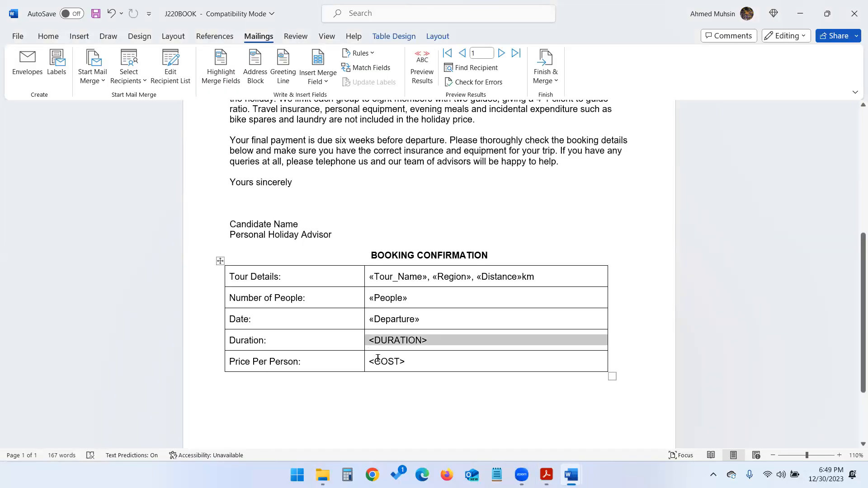
{"action": "left_click", "coordinate": [317, 78]}
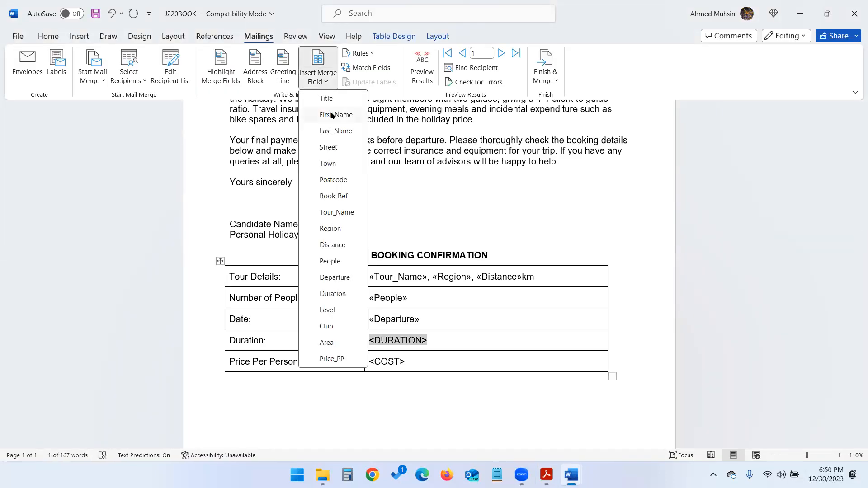
{"action": "left_click", "coordinate": [333, 294]}
{"action": "left_click", "coordinate": [373, 362]}
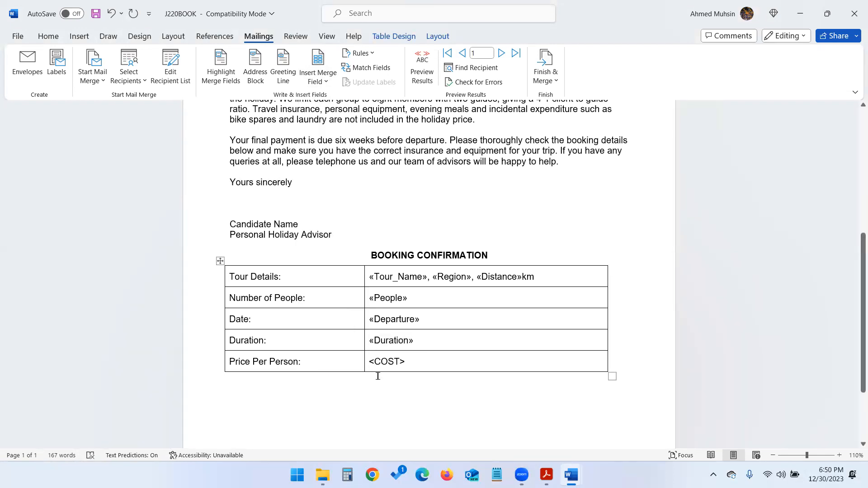
{"action": "triple_click", "coordinate": [378, 373]}
{"action": "key", "text": "alt+Tab"}
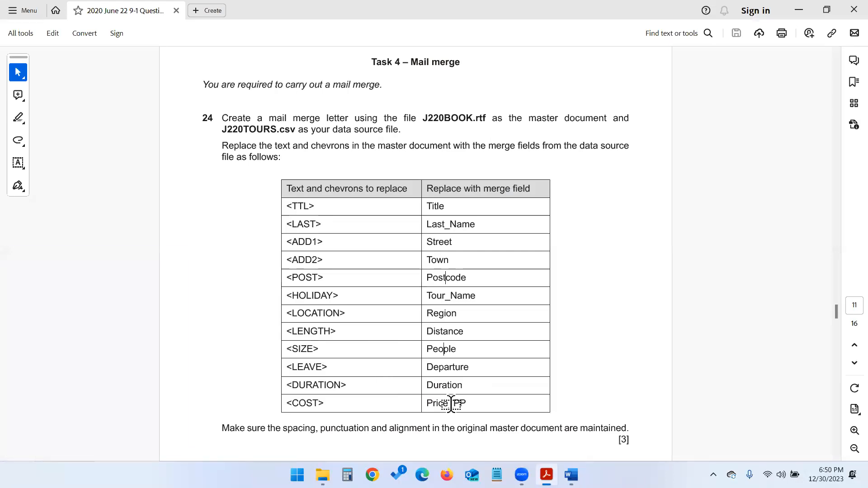
{"action": "key", "text": "alt+Tab"}
{"action": "left_click", "coordinate": [333, 83]}
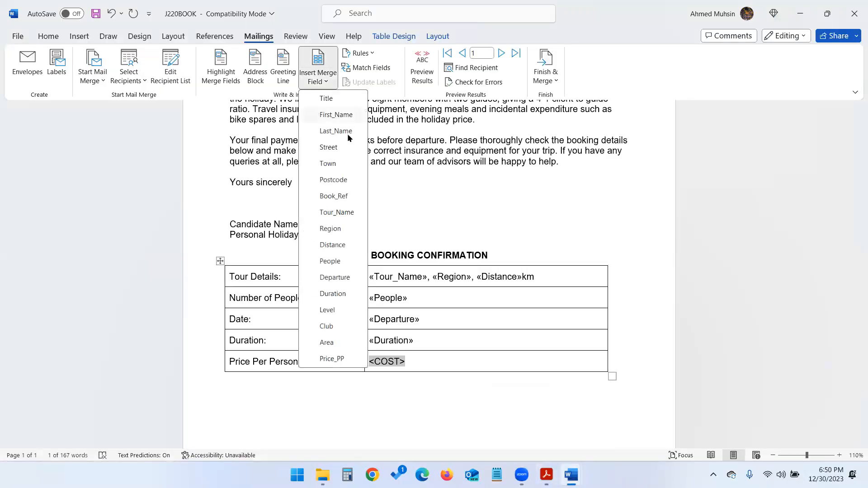
{"action": "left_click", "coordinate": [335, 358]}
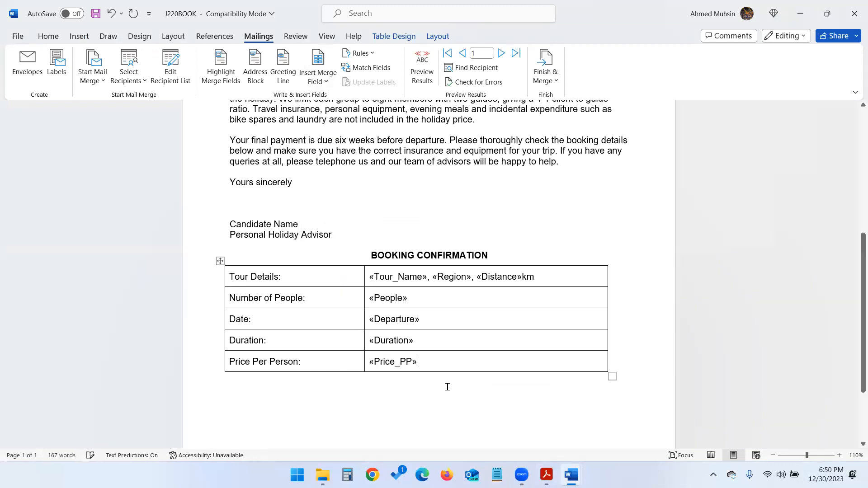
{"action": "scroll", "coordinate": [448, 384], "scroll_direction": "down", "scroll_amount": 2}
{"action": "scroll", "coordinate": [451, 383], "scroll_direction": "up", "scroll_amount": 7}
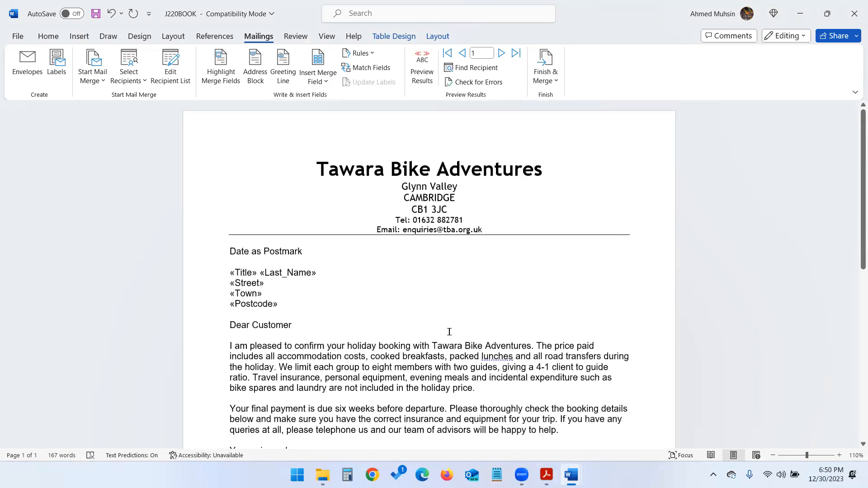
{"action": "left_click", "coordinate": [546, 474]}
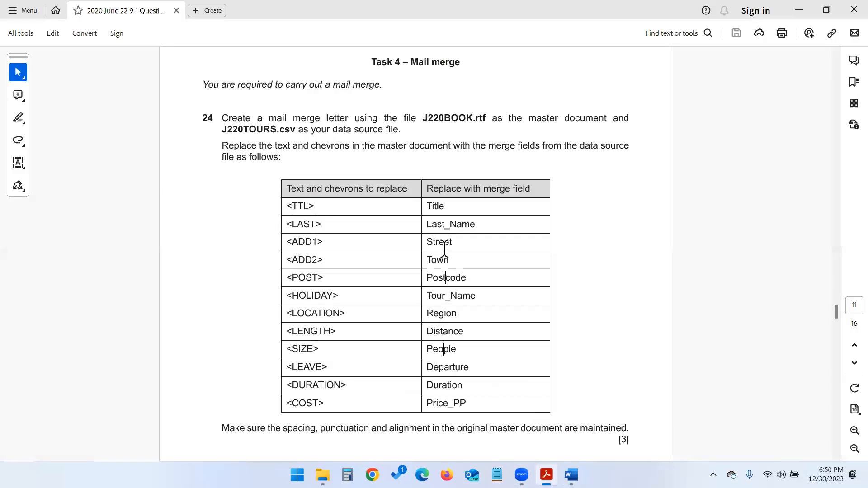
{"action": "scroll", "coordinate": [444, 250], "scroll_direction": "down", "scroll_amount": 2}
{"action": "left_click_drag", "start_coordinate": [390, 320], "coordinate": [605, 320]}
{"action": "scroll", "coordinate": [373, 280], "scroll_direction": "down", "scroll_amount": 1}
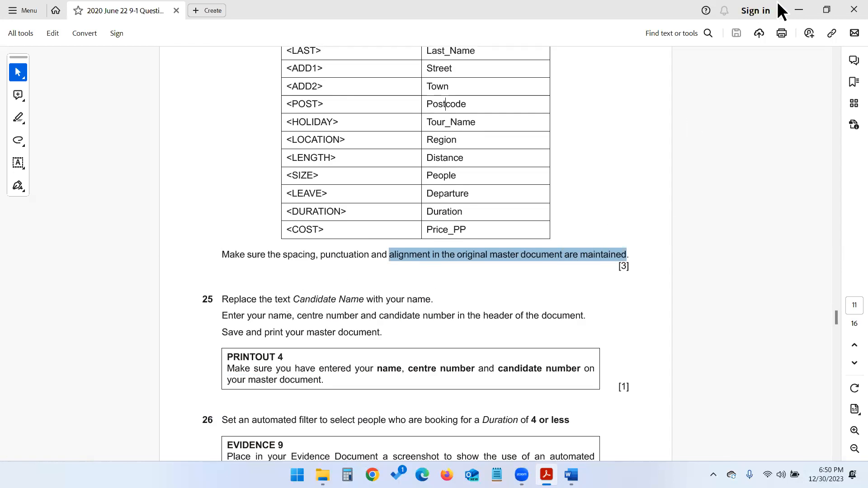
{"action": "left_click", "coordinate": [794, 10]}
{"action": "scroll", "coordinate": [429, 233], "scroll_direction": "down", "scroll_amount": 1}
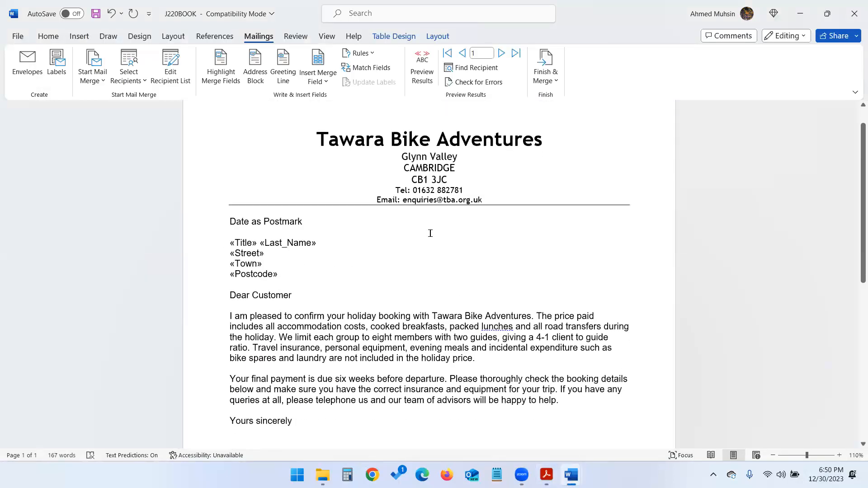
{"action": "scroll", "coordinate": [430, 233], "scroll_direction": "down", "scroll_amount": 8}
- Replace 'Candidate Name' in the letter's signature with the candidate's full name
{"action": "left_click_drag", "start_coordinate": [231, 194], "coordinate": [288, 196]}
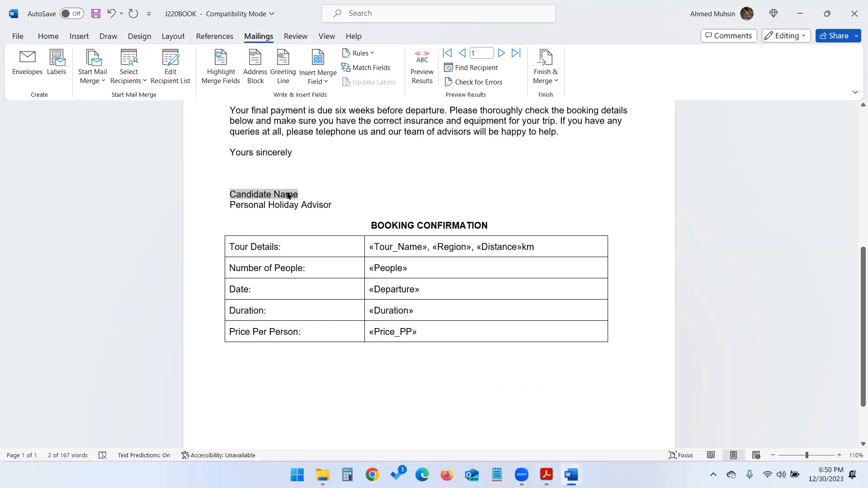
{"action": "type", "text": "Ahmed Muhsin"}
{"action": "key", "text": "alt+Tab"}
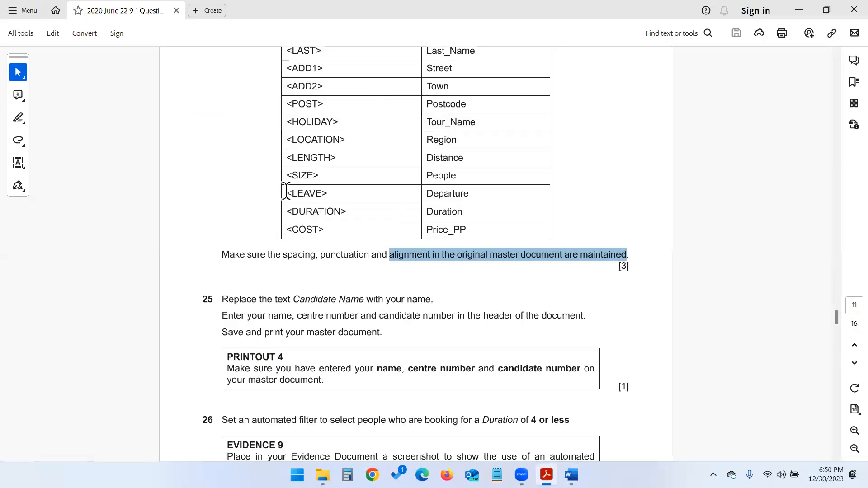
{"action": "left_click", "coordinate": [326, 315]}
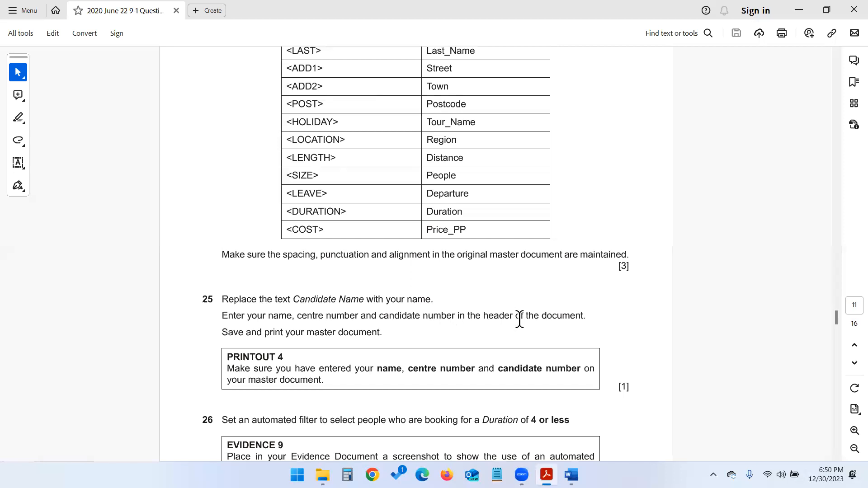
{"action": "key", "text": "alt+Tab"}
- Add the candidate's name, centre number and candidate number to the page header
{"action": "scroll", "coordinate": [397, 136], "scroll_direction": "up", "scroll_amount": 10}
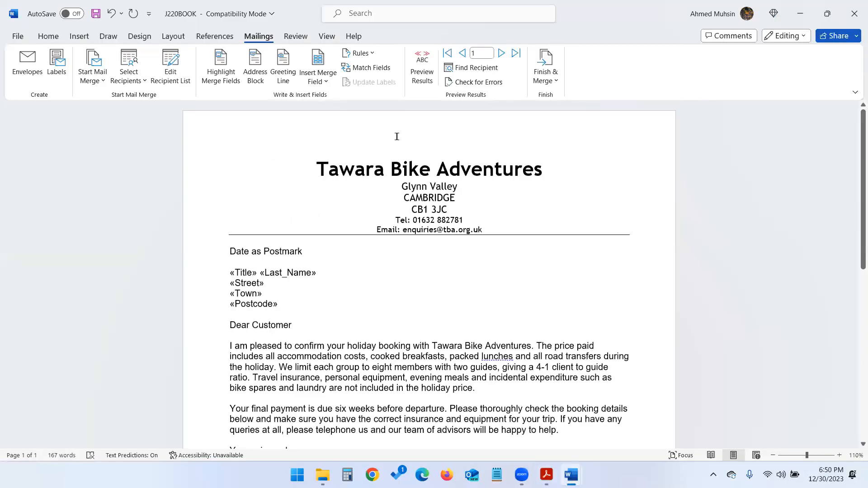
{"action": "double_click", "coordinate": [397, 120]}
{"action": "type", "text": "Ahmed 1234 1234"}
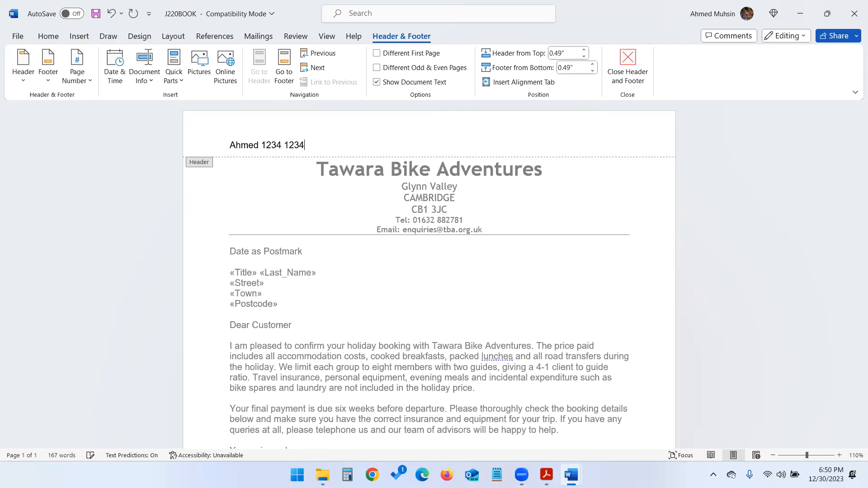
{"action": "left_click", "coordinate": [626, 68]}
{"action": "key", "text": "alt+Tab"}
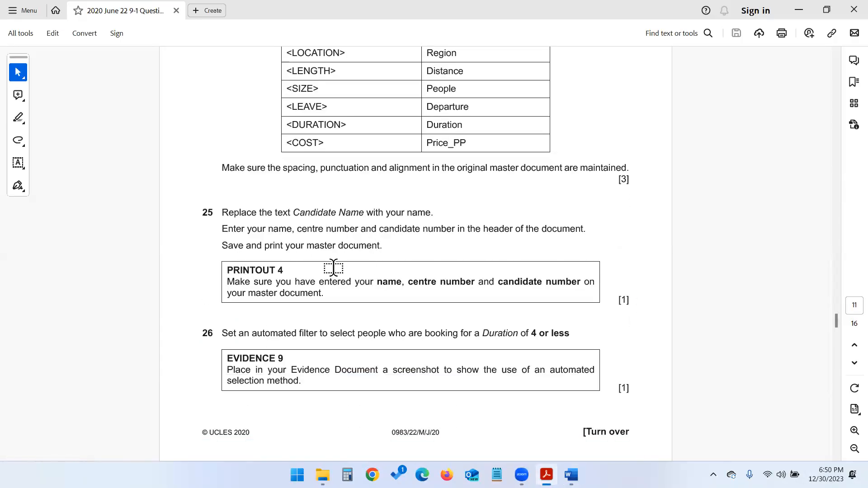
{"action": "key", "text": "alt+Tab"}
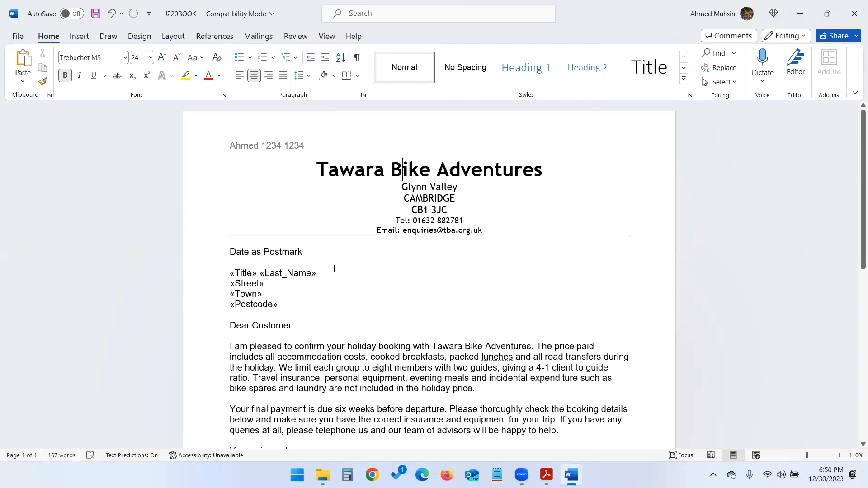
{"action": "key", "text": "ctrl+p"}
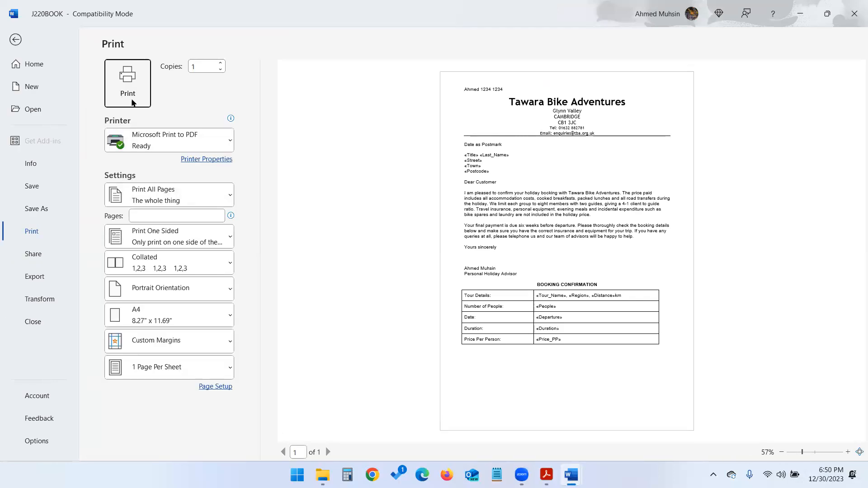
- Print the master letter via Microsoft Print to PDF and return to question 26 of the task paper
{"action": "left_click", "coordinate": [14, 39]}
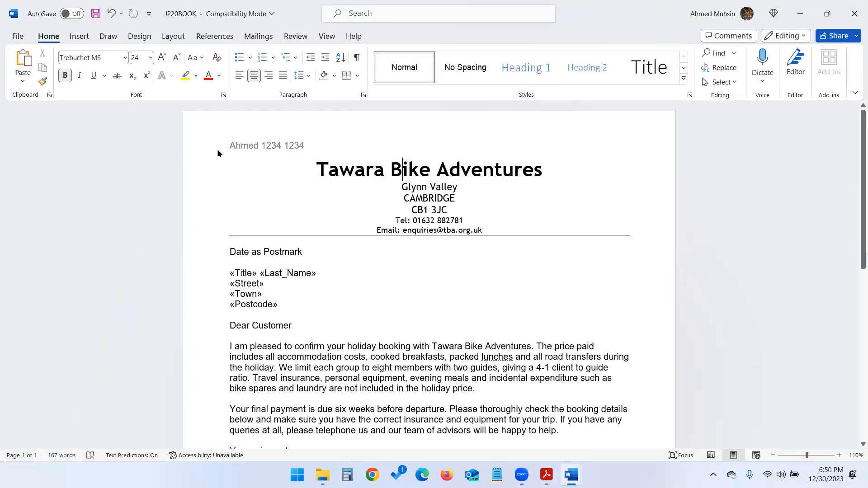
{"action": "key", "text": "alt+Tab"}
{"action": "scroll", "coordinate": [303, 289], "scroll_direction": "down", "scroll_amount": 1}
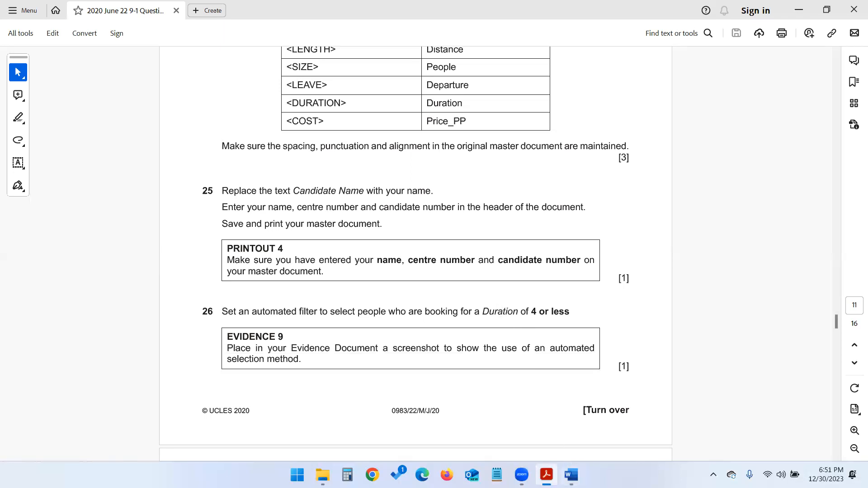
{"action": "mouse_move", "coordinate": [571, 475]}
{"action": "left_click", "coordinate": [632, 411]}
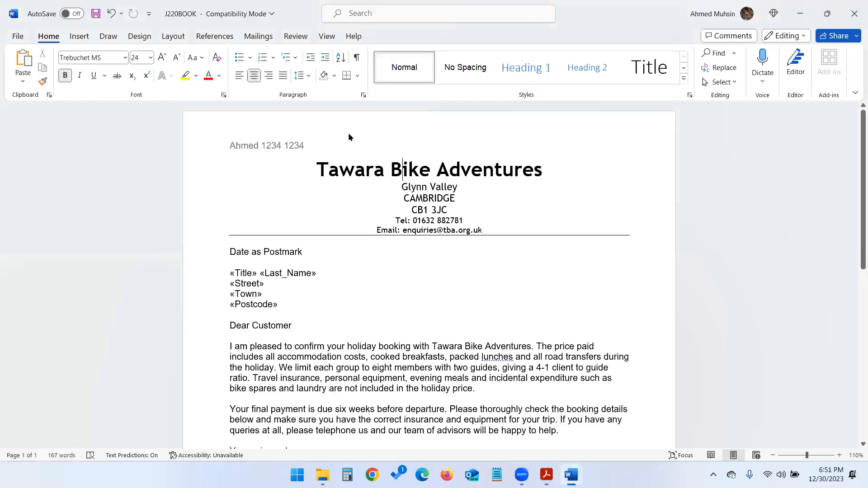
{"action": "left_click", "coordinate": [271, 38]}
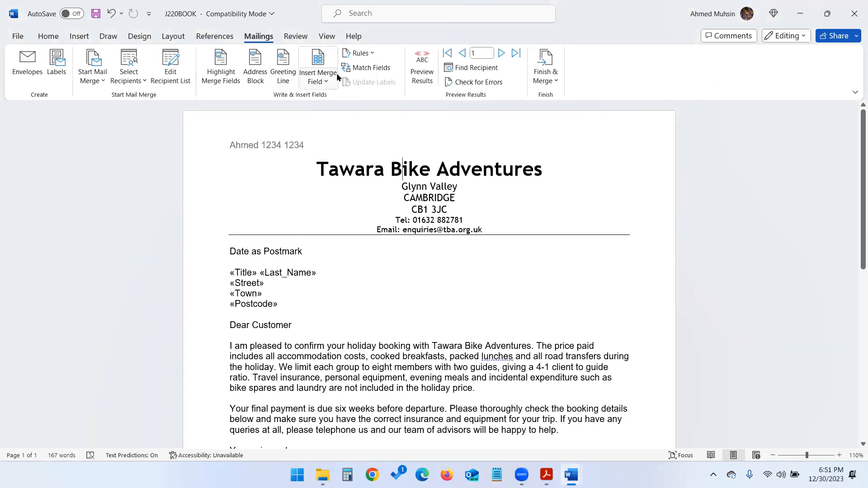
{"action": "left_click", "coordinate": [180, 77]}
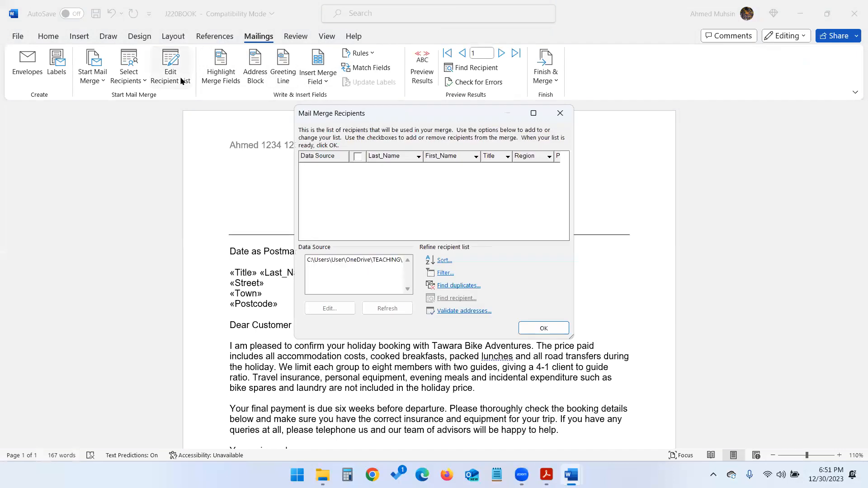
{"action": "left_click", "coordinate": [441, 273]}
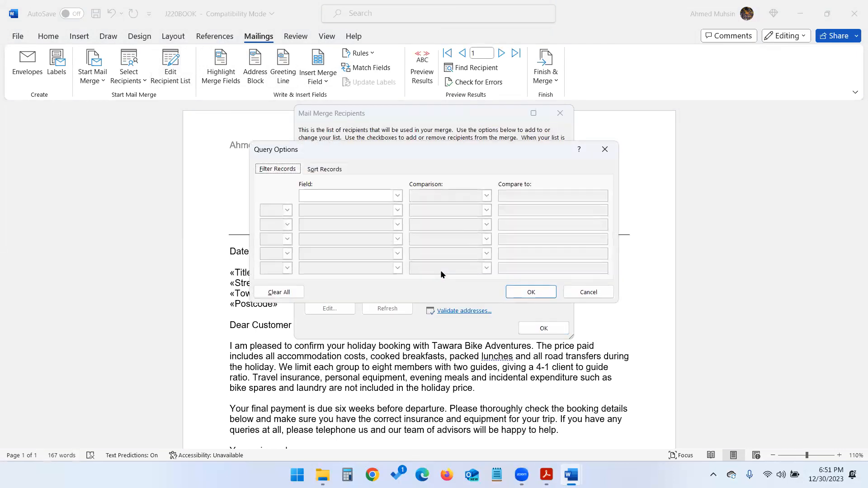
{"action": "left_click", "coordinate": [397, 195]}
{"action": "left_click", "coordinate": [396, 238]}
{"action": "left_click", "coordinate": [397, 238]}
{"action": "left_click", "coordinate": [397, 238]}
{"action": "left_click", "coordinate": [397, 237]}
{"action": "left_click", "coordinate": [396, 238]}
{"action": "left_click", "coordinate": [396, 238]}
{"action": "left_click", "coordinate": [396, 238]}
{"action": "left_click", "coordinate": [396, 238]}
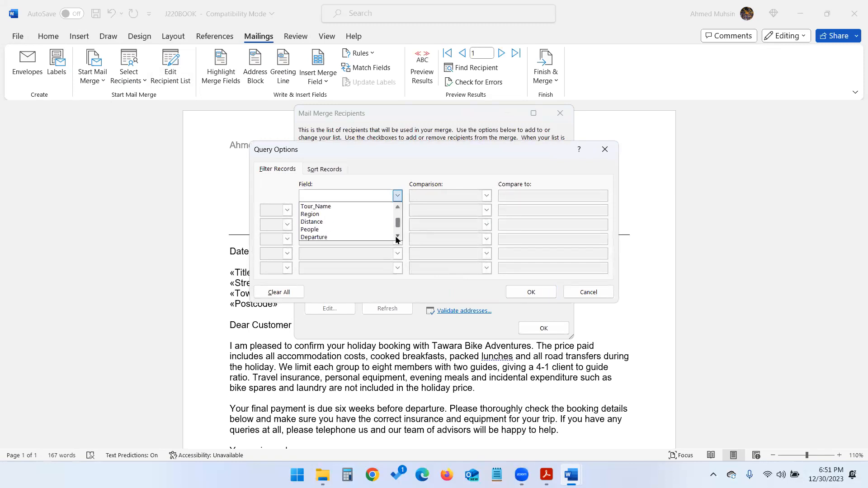
{"action": "left_click", "coordinate": [353, 237]}
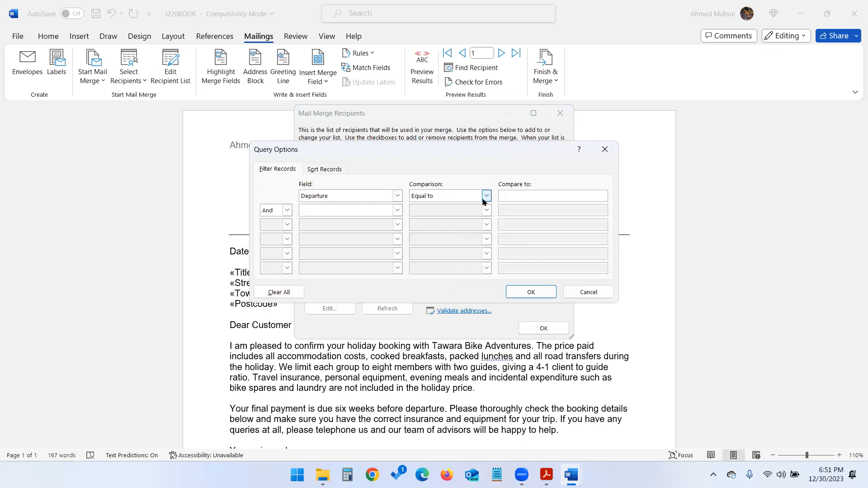
{"action": "key", "text": "alt+Tab"}
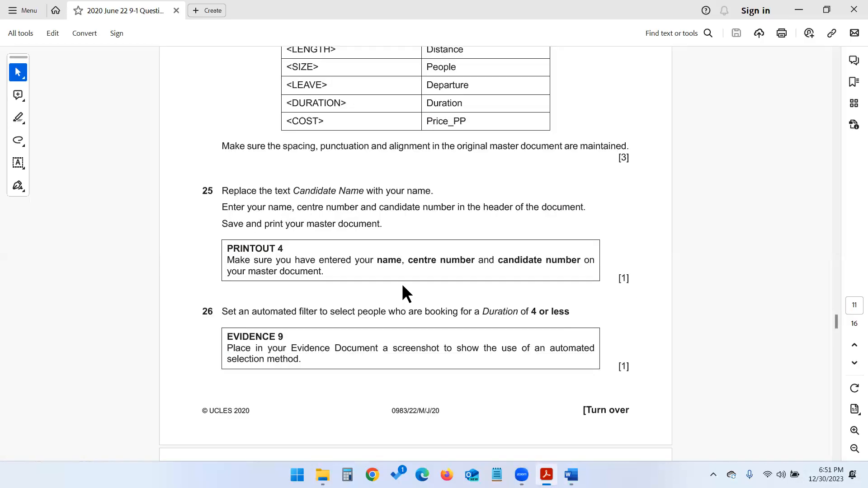
{"action": "key", "text": "alt+Tab"}
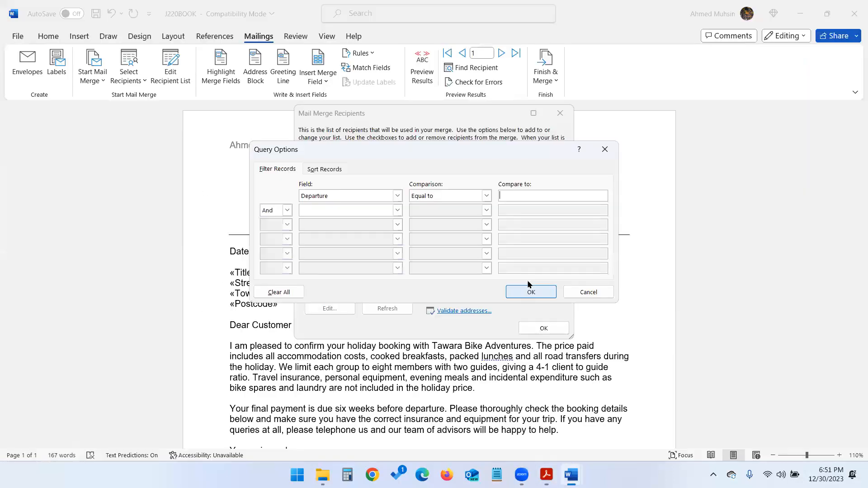
{"action": "left_click", "coordinate": [481, 198]}
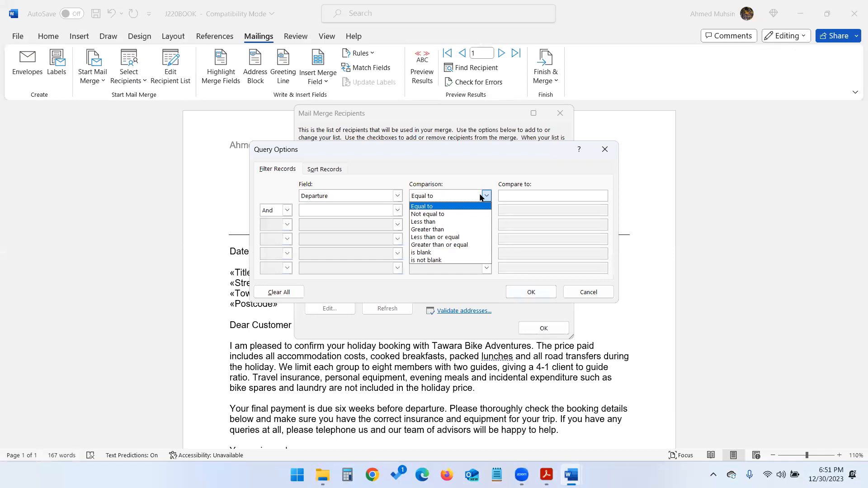
{"action": "left_click", "coordinate": [457, 238]}
{"action": "left_click", "coordinate": [523, 197]}
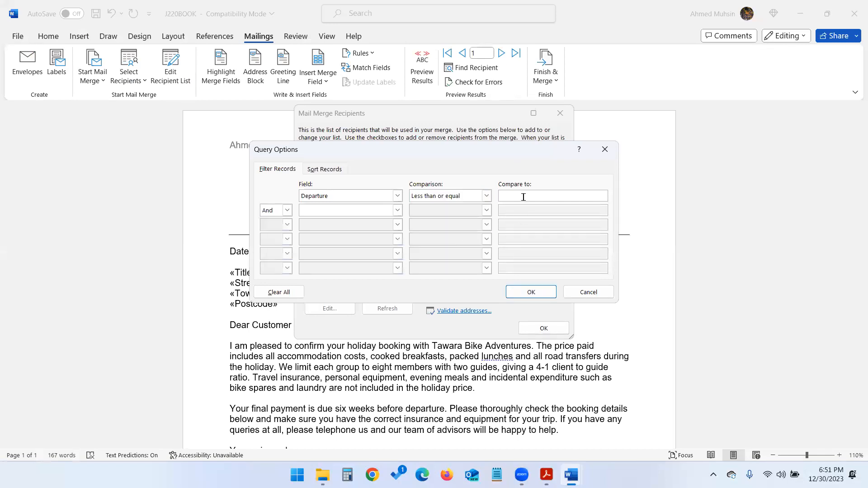
{"action": "type", "text": "4"}
{"action": "left_click", "coordinate": [522, 293]}
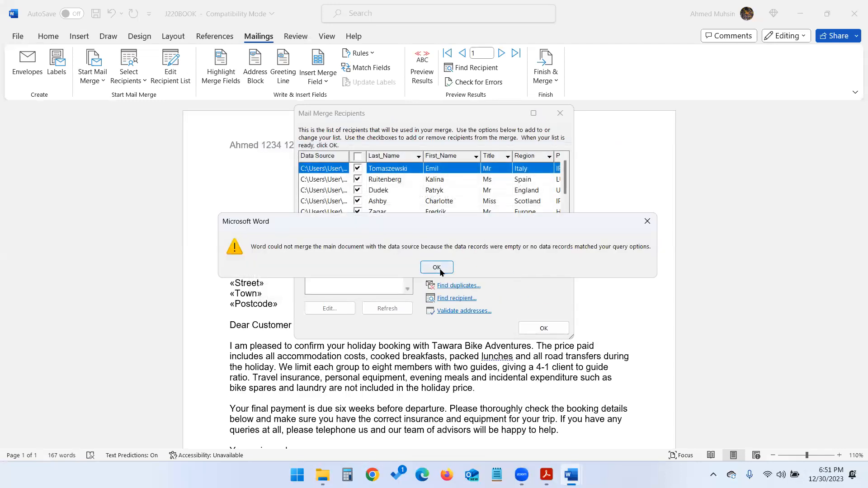
{"action": "left_click", "coordinate": [439, 268]}
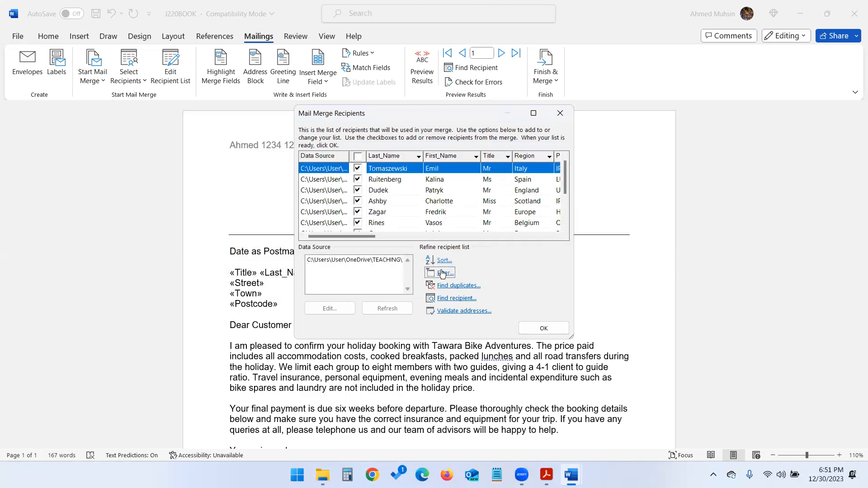
- Check the exam paper, then open the recipient filter options and browse the field list
{"action": "key", "text": "alt+Tab"}
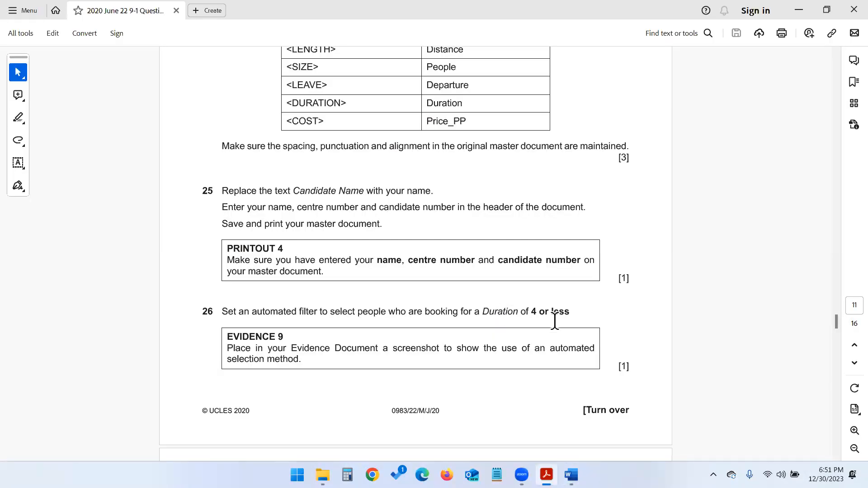
{"action": "key", "text": "alt+Tab"}
{"action": "left_click", "coordinate": [445, 273]}
{"action": "left_click", "coordinate": [397, 195]}
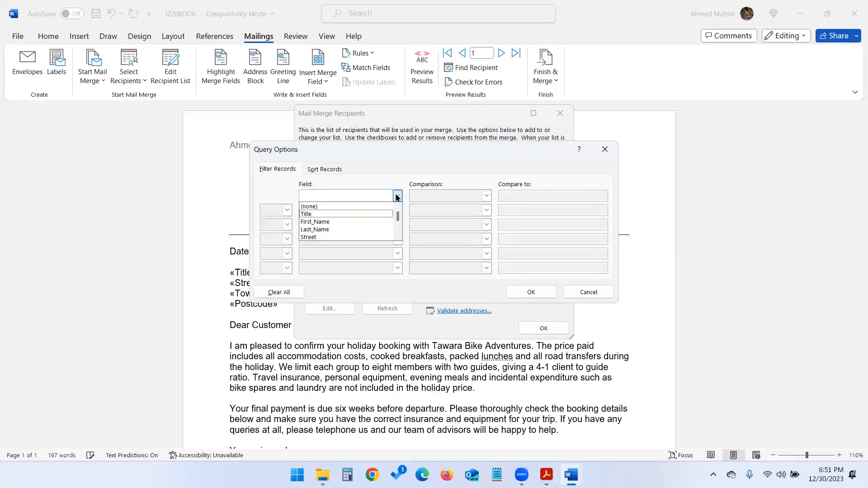
{"action": "left_click", "coordinate": [397, 237]}
{"action": "left_click", "coordinate": [397, 236]}
{"action": "left_click", "coordinate": [397, 237]}
{"action": "left_click", "coordinate": [397, 236]}
{"action": "left_click", "coordinate": [396, 236]}
{"action": "left_click", "coordinate": [397, 236]}
{"action": "left_click", "coordinate": [397, 237]}
{"action": "left_click", "coordinate": [397, 236]}
{"action": "left_click", "coordinate": [397, 237]}
- Try a Departure less-than-or-equal filter, then dismiss the could-not-merge warning
{"action": "left_click", "coordinate": [385, 230]}
{"action": "left_click", "coordinate": [465, 199]}
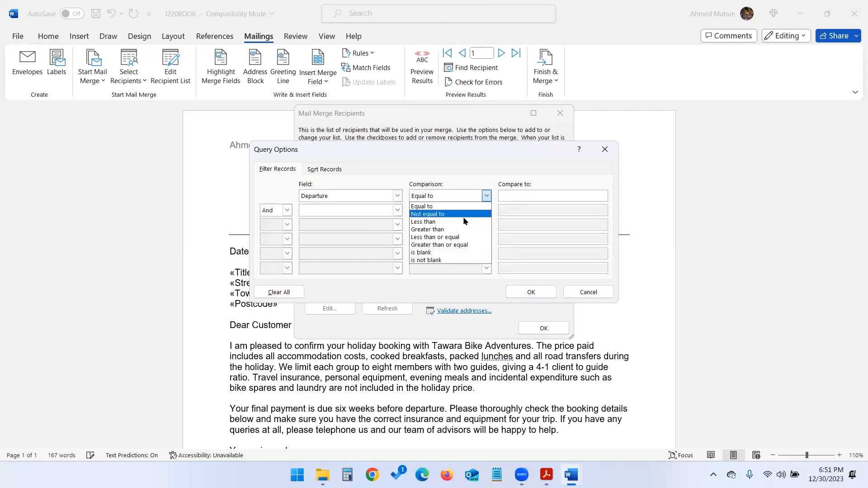
{"action": "left_click", "coordinate": [457, 238]}
{"action": "left_click", "coordinate": [507, 197]}
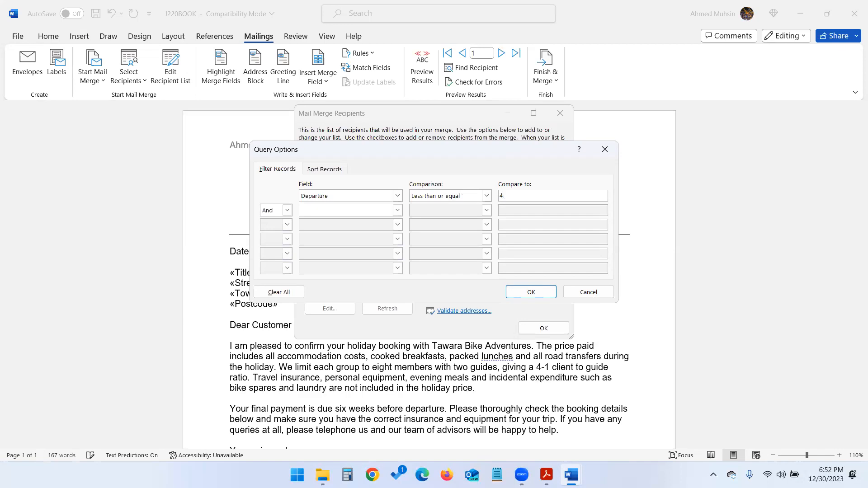
{"action": "left_click", "coordinate": [508, 292]}
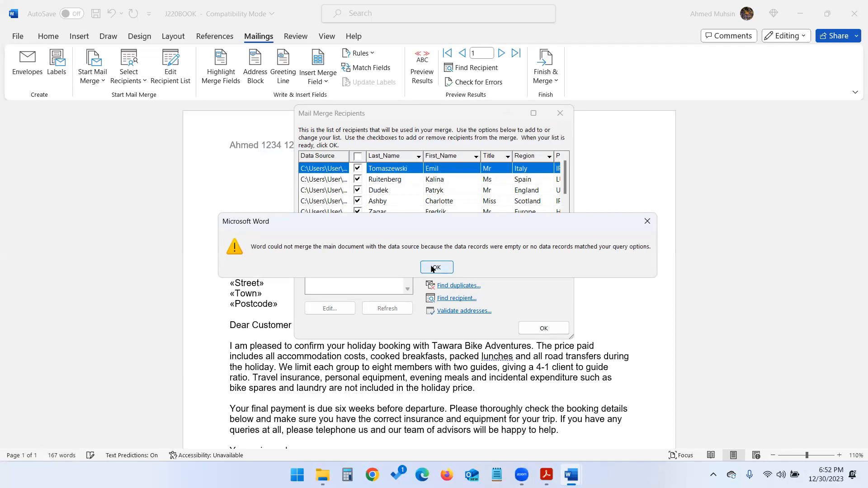
{"action": "left_click", "coordinate": [432, 269]}
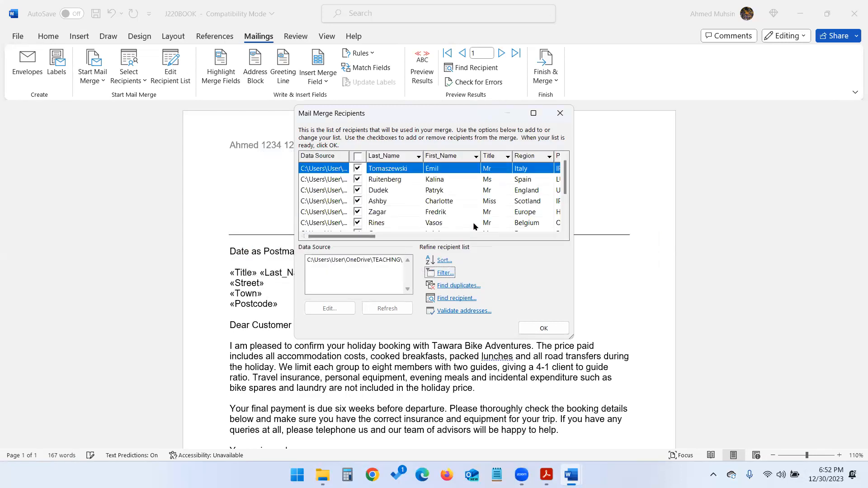
- Recheck the exam paper, then close and reopen the mail-merge recipient list
{"action": "key", "text": "alt+Tab"}
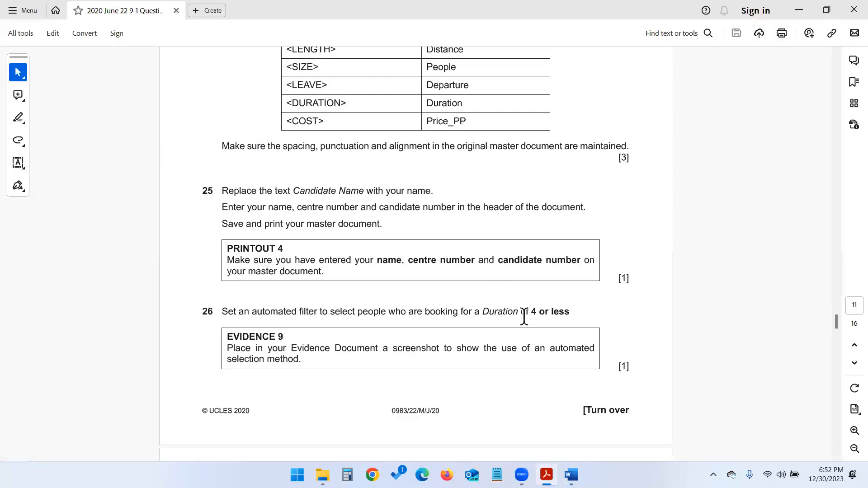
{"action": "key", "text": "alt+Tab"}
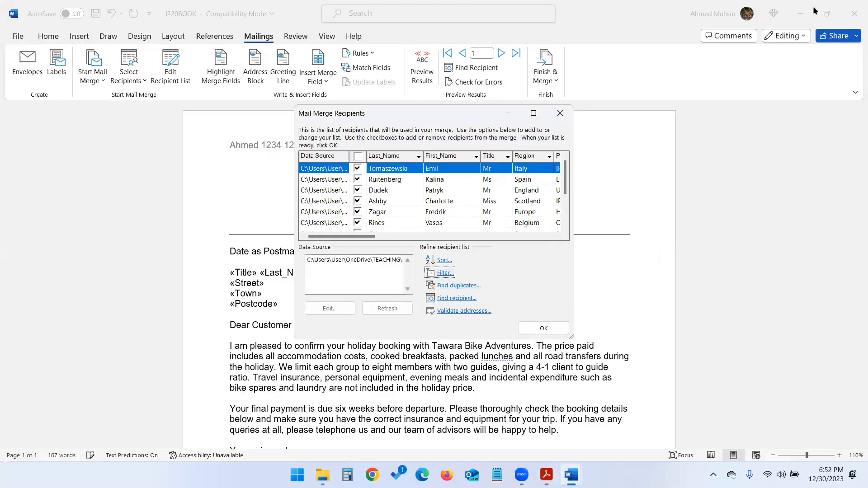
{"action": "key", "text": "alt+Tab"}
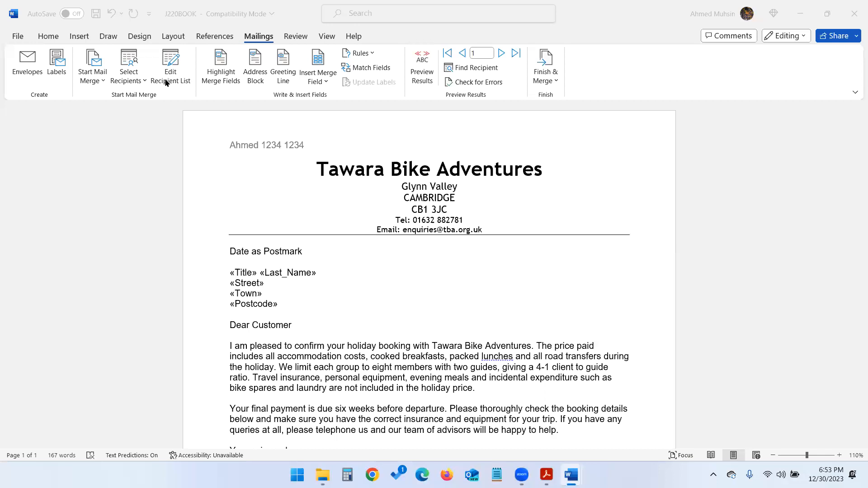
{"action": "left_click", "coordinate": [166, 80]}
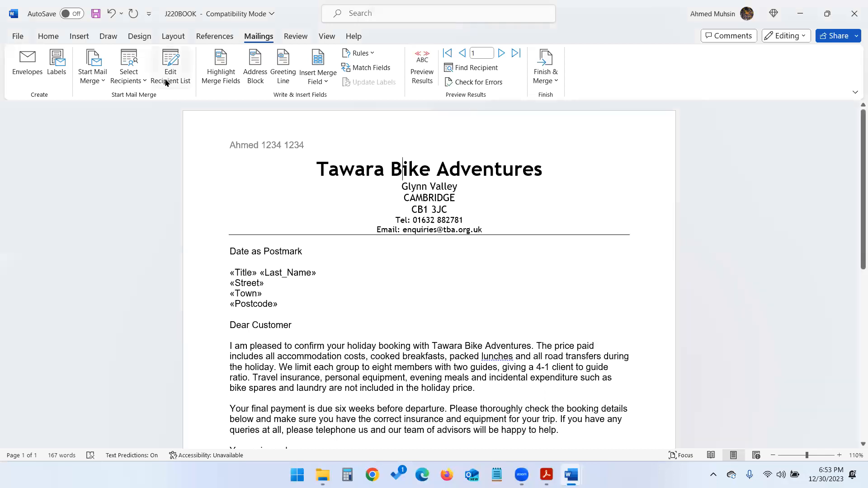
{"action": "left_click", "coordinate": [165, 82]}
- Filter recipients on Duration less than or equal to 4 and accept the filtered list
{"action": "left_click", "coordinate": [445, 277]}
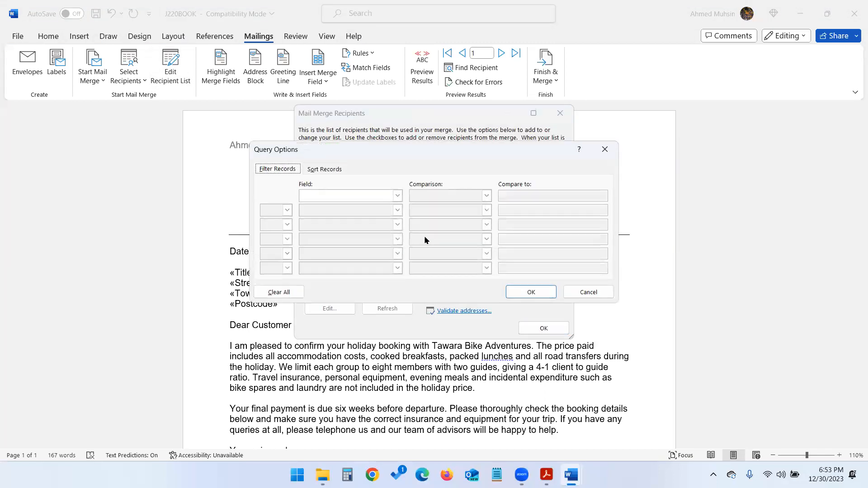
{"action": "left_click", "coordinate": [396, 195]}
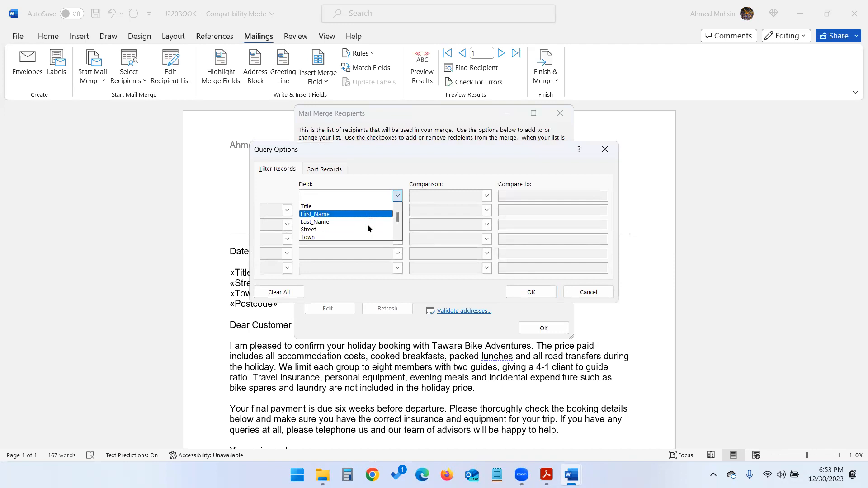
{"action": "scroll", "coordinate": [356, 225], "scroll_direction": "down", "scroll_amount": 2}
{"action": "left_click", "coordinate": [356, 225]}
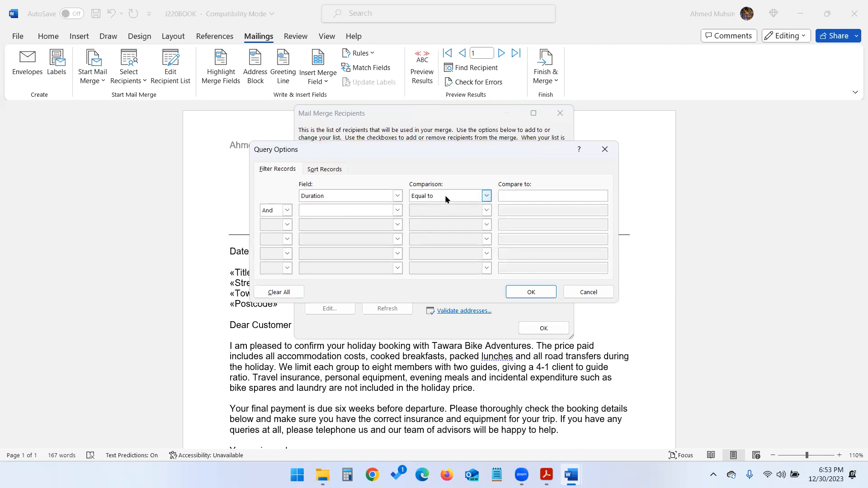
{"action": "left_click", "coordinate": [445, 195]}
{"action": "left_click", "coordinate": [445, 237]}
{"action": "left_click", "coordinate": [524, 195]}
{"action": "type", "text": "4"}
{"action": "left_click", "coordinate": [543, 292]}
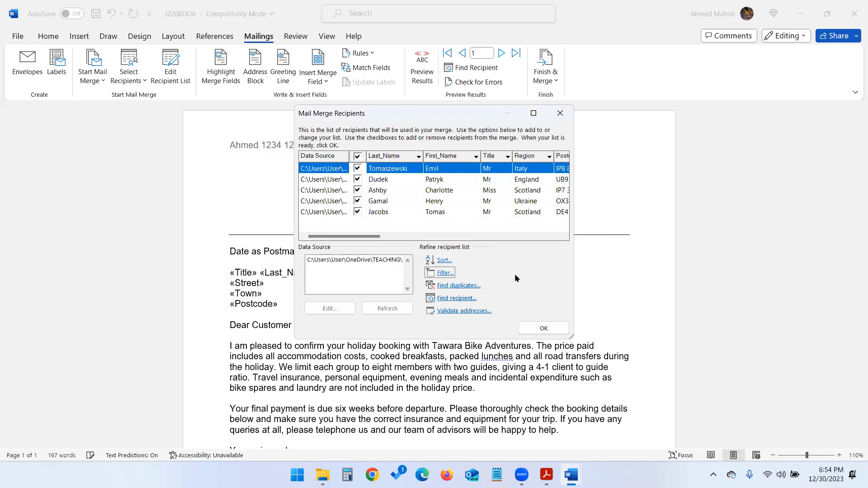
{"action": "left_click", "coordinate": [543, 329]}
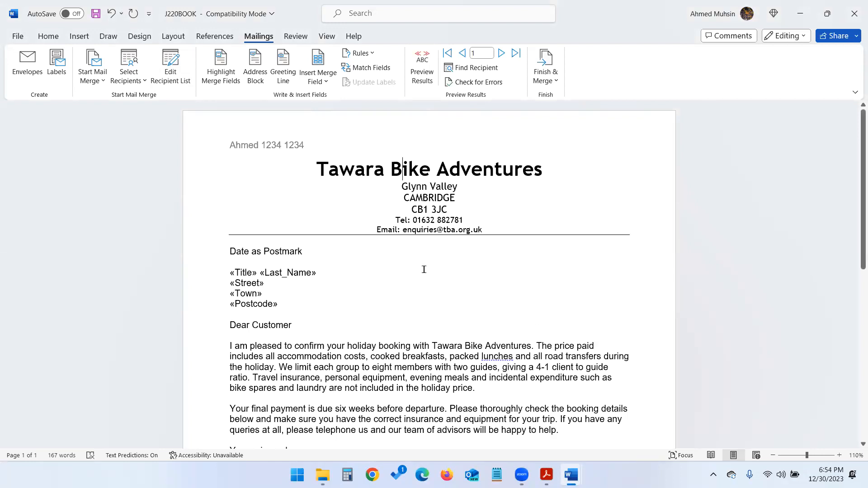
- Reopen the Duration filter settings and capture a full-screen screenshot of them
{"action": "key", "text": "alt+Tab"}
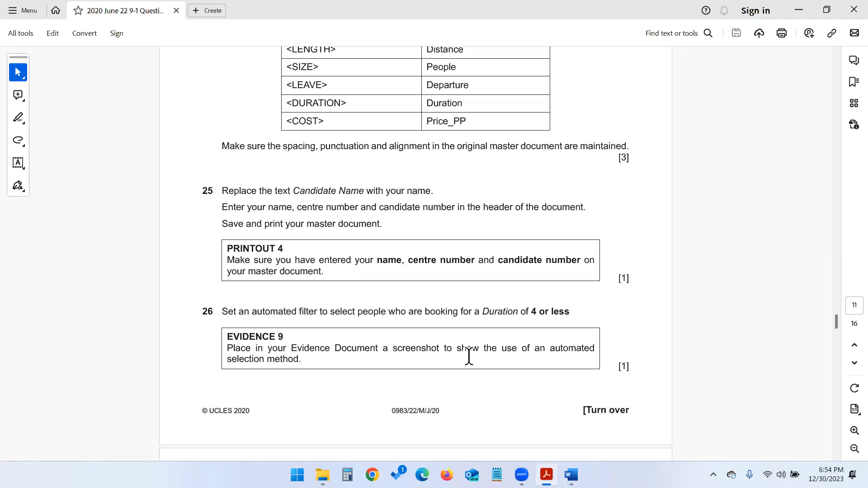
{"action": "mouse_move", "coordinate": [571, 475]}
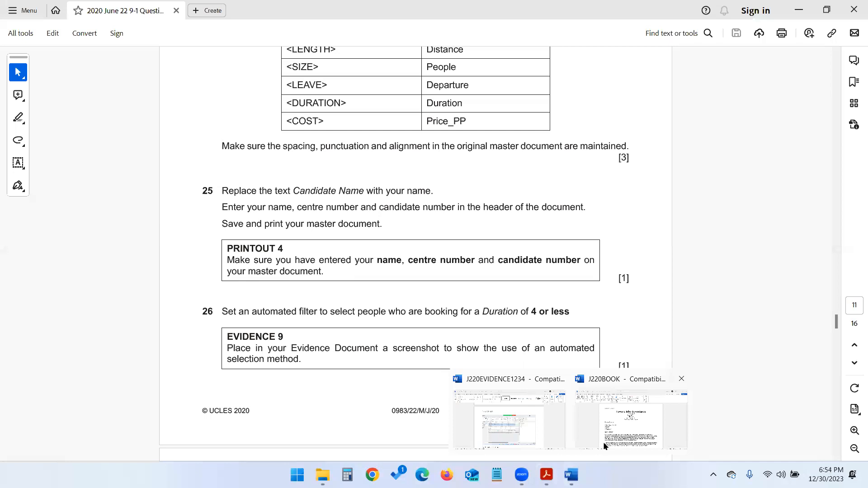
{"action": "left_click", "coordinate": [603, 441]}
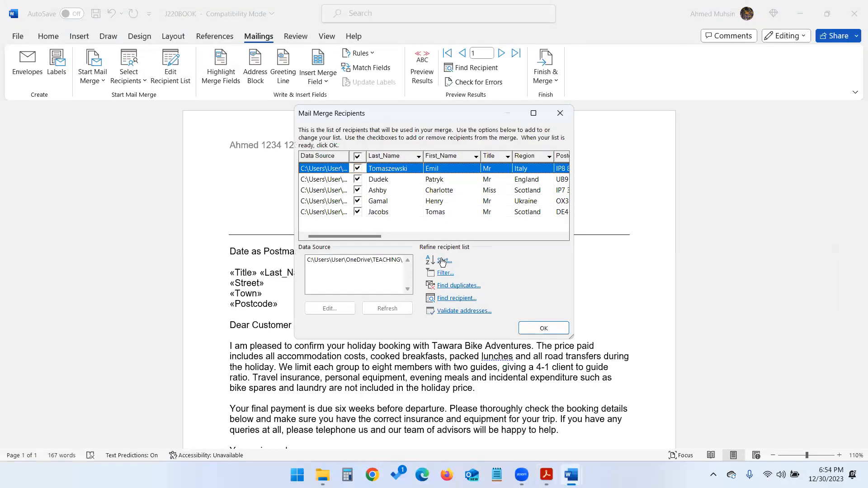
{"action": "left_click", "coordinate": [444, 274]}
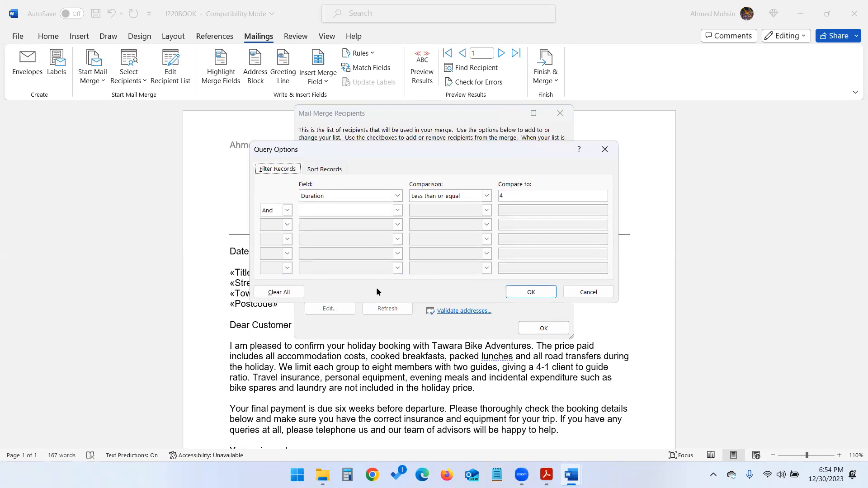
{"action": "key", "text": "super+shift+s"}
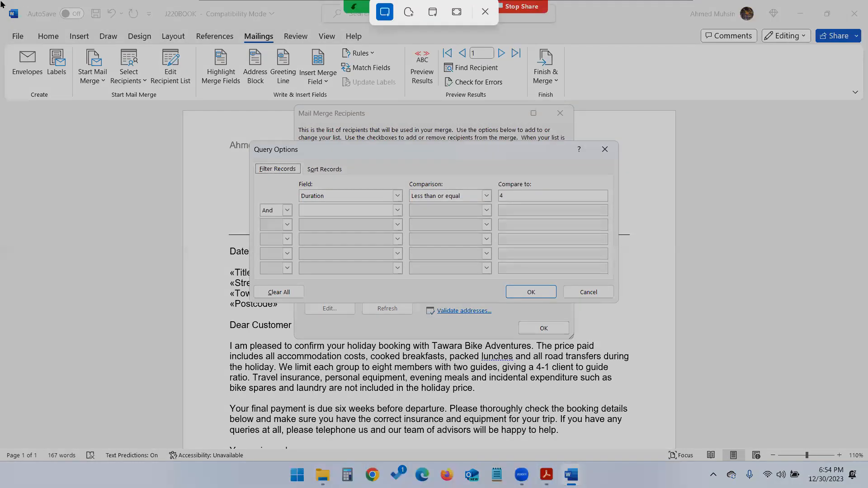
{"action": "left_click_drag", "start_coordinate": [1, 1], "coordinate": [867, 487]}
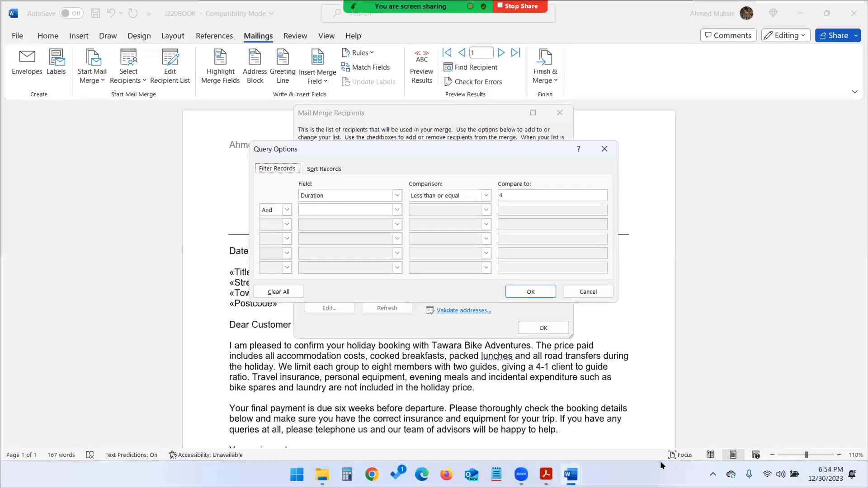
- Confirm the Duration 4-or-less filter and close the Mail Merge Recipients list
{"action": "left_click", "coordinate": [546, 475]}
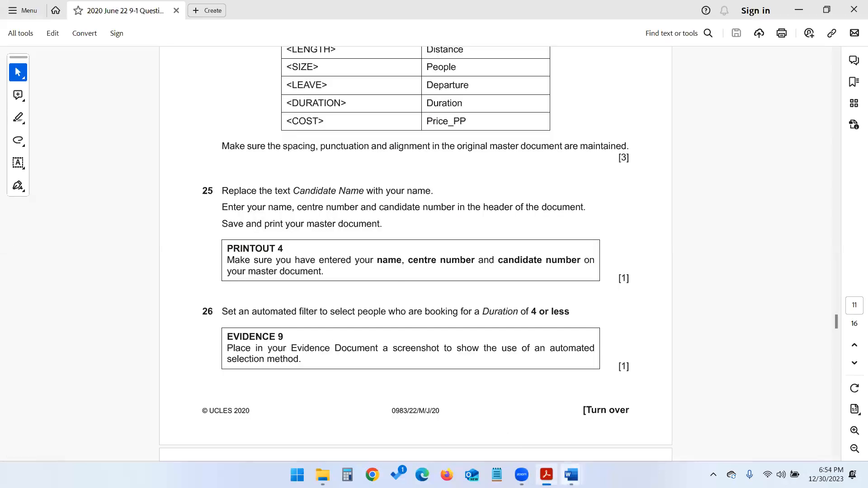
{"action": "mouse_move", "coordinate": [570, 474]}
{"action": "left_click", "coordinate": [588, 422]}
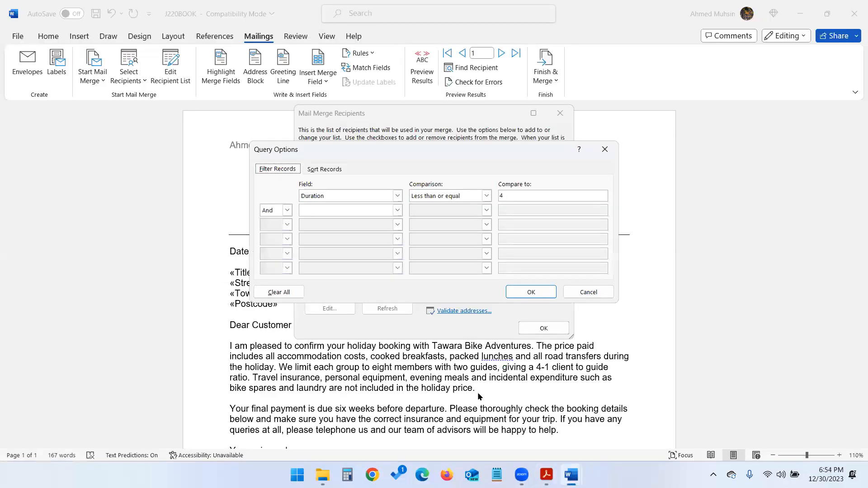
{"action": "left_click", "coordinate": [571, 296]}
{"action": "left_click", "coordinate": [544, 328]}
- Paste the filter screenshot below 'Step 26 - EVIDENCE 9 here:' in J220EVIDENCE1234
{"action": "mouse_move", "coordinate": [571, 474]}
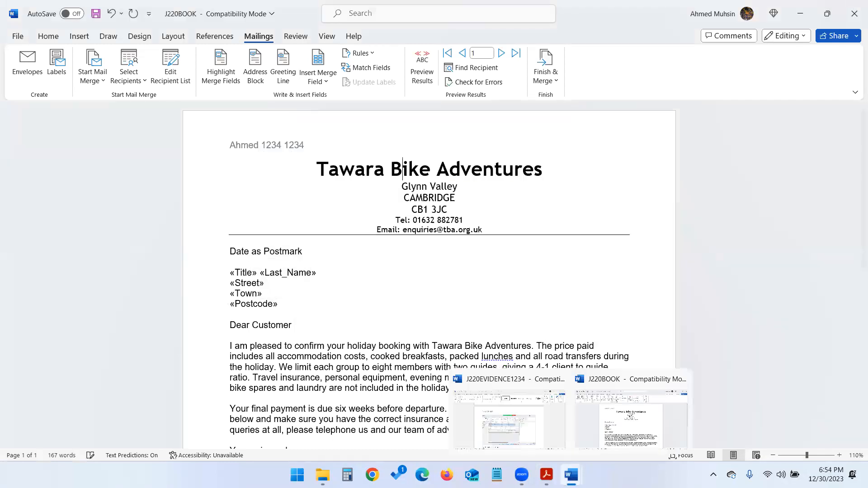
{"action": "left_click", "coordinate": [525, 436]}
{"action": "scroll", "coordinate": [320, 357], "scroll_direction": "down", "scroll_amount": 3}
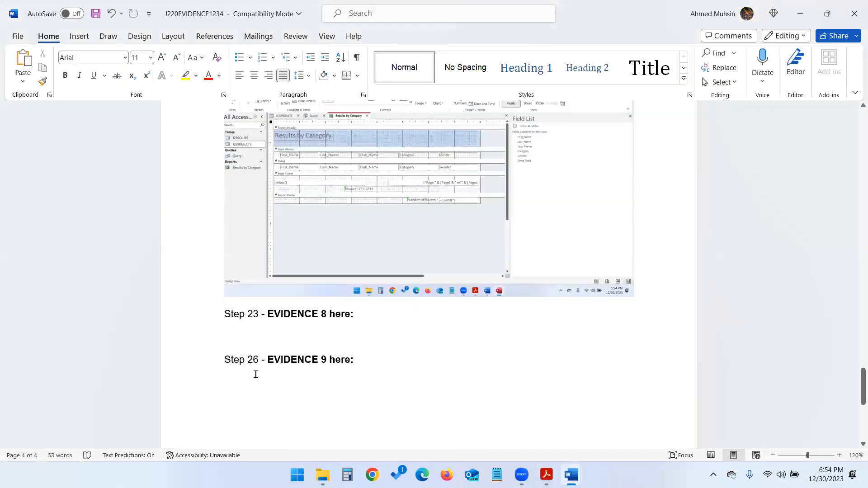
{"action": "left_click", "coordinate": [253, 377]}
{"action": "key", "text": "ctrl+v"}
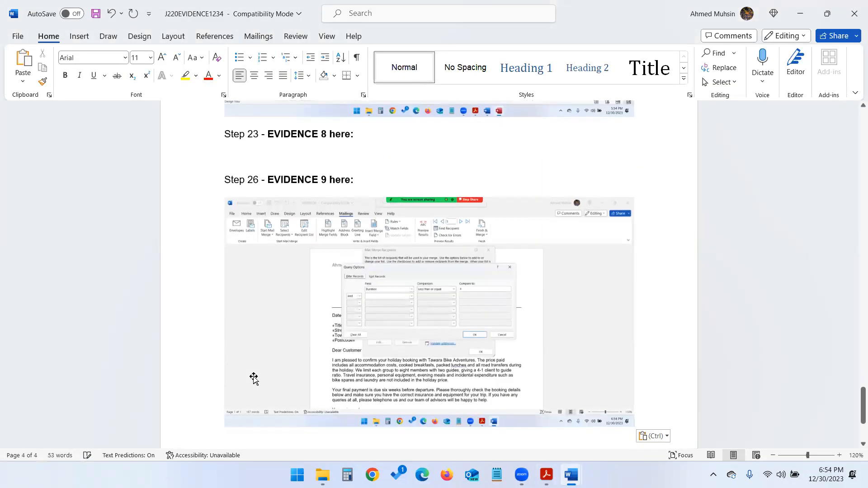
- Read ahead in the exam paper, then return to the evidence document
{"action": "key", "text": "alt+Tab"}
{"action": "key", "text": "alt+Tab"}
{"action": "scroll", "coordinate": [322, 344], "scroll_direction": "down", "scroll_amount": 1}
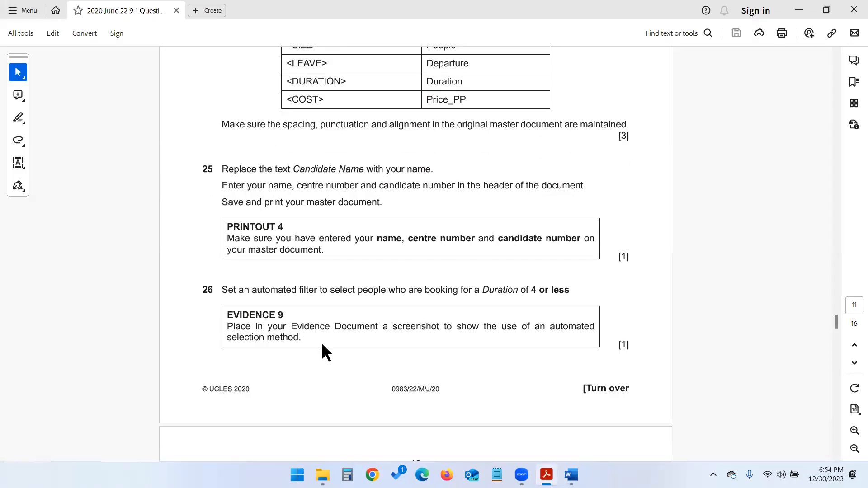
{"action": "scroll", "coordinate": [321, 343], "scroll_direction": "down", "scroll_amount": 5}
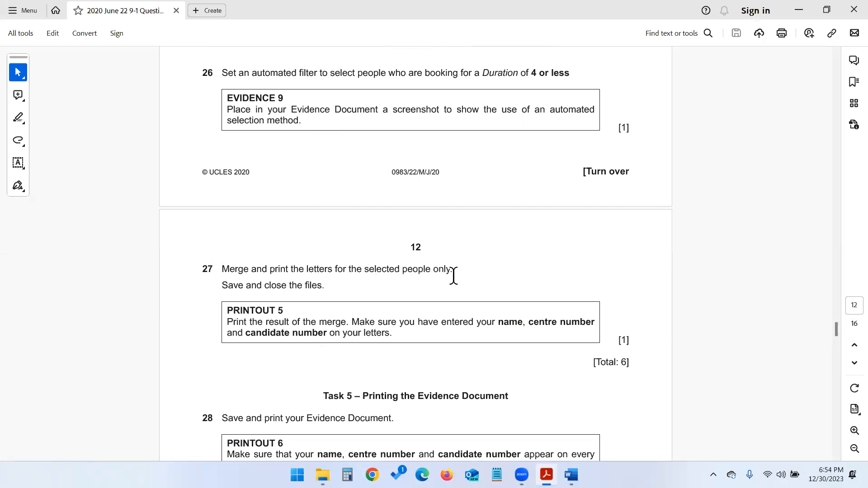
{"action": "key", "text": "alt+Tab"}
{"action": "scroll", "coordinate": [452, 280], "scroll_direction": "up", "scroll_amount": 1}
{"action": "scroll", "coordinate": [450, 293], "scroll_direction": "down", "scroll_amount": 8}
{"action": "scroll", "coordinate": [450, 293], "scroll_direction": "up", "scroll_amount": 5}
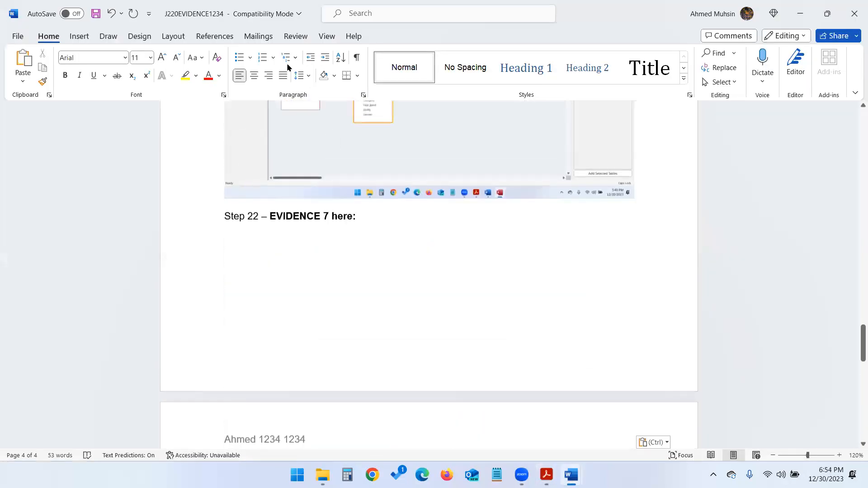
- Print the merged J220BOOK letters for all filtered records with Finish & Merge
{"action": "mouse_move", "coordinate": [571, 474]}
{"action": "left_click", "coordinate": [608, 426]}
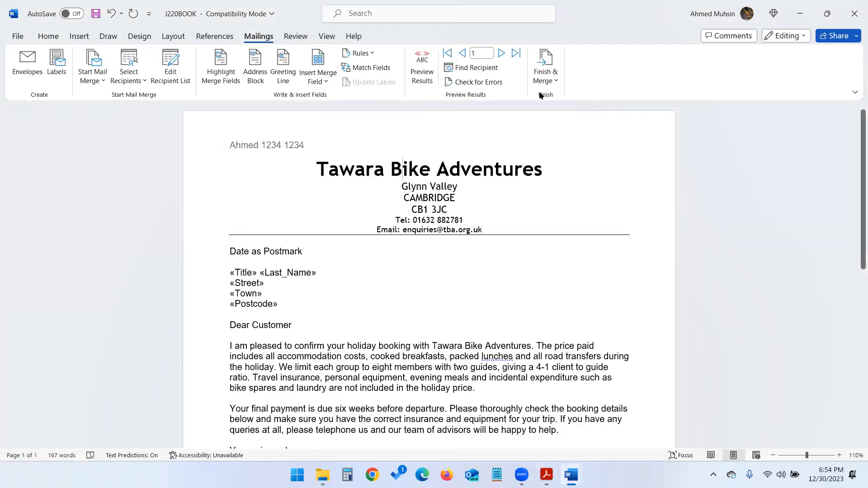
{"action": "left_click", "coordinate": [538, 78]}
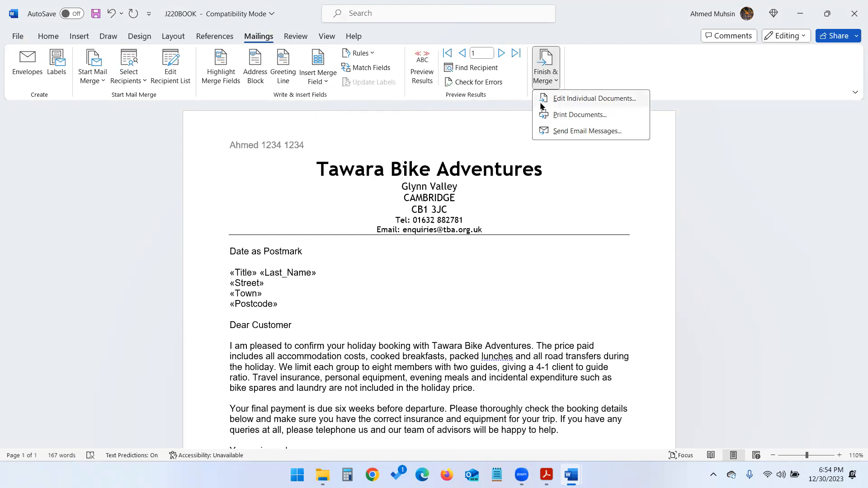
{"action": "left_click", "coordinate": [549, 117]}
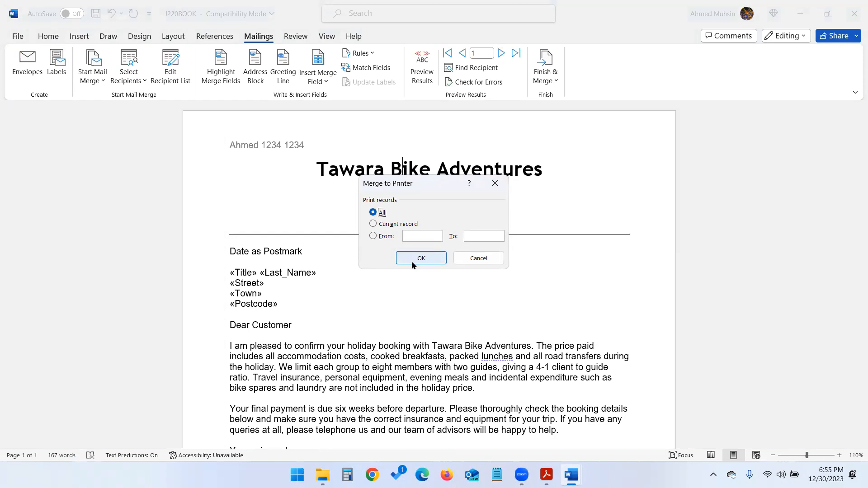
{"action": "left_click", "coordinate": [490, 260]}
- Check the exam paper, then save the J220BOOK letter
{"action": "mouse_move", "coordinate": [546, 474]}
{"action": "left_click", "coordinate": [545, 409]}
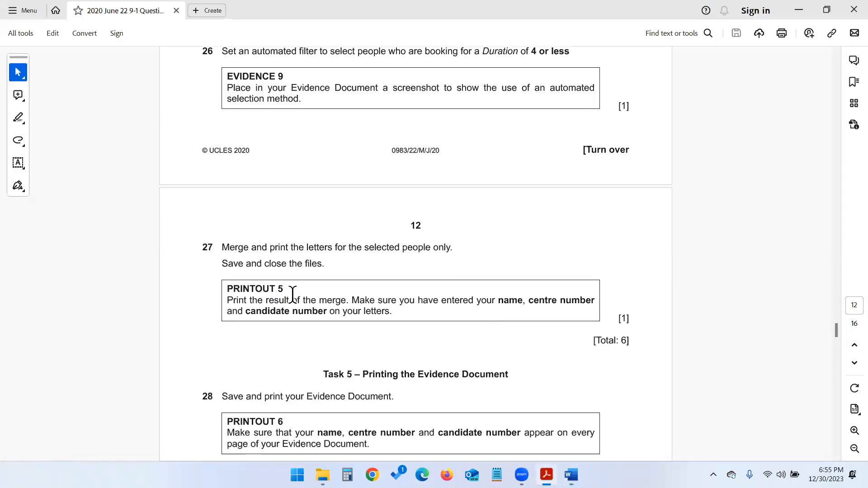
{"action": "left_click", "coordinate": [571, 474]}
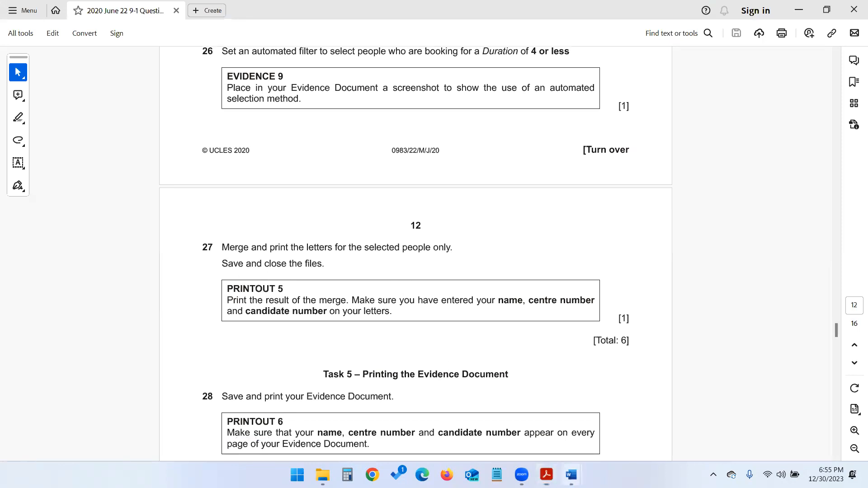
{"action": "left_click", "coordinate": [588, 424]}
{"action": "left_click", "coordinate": [98, 18]}
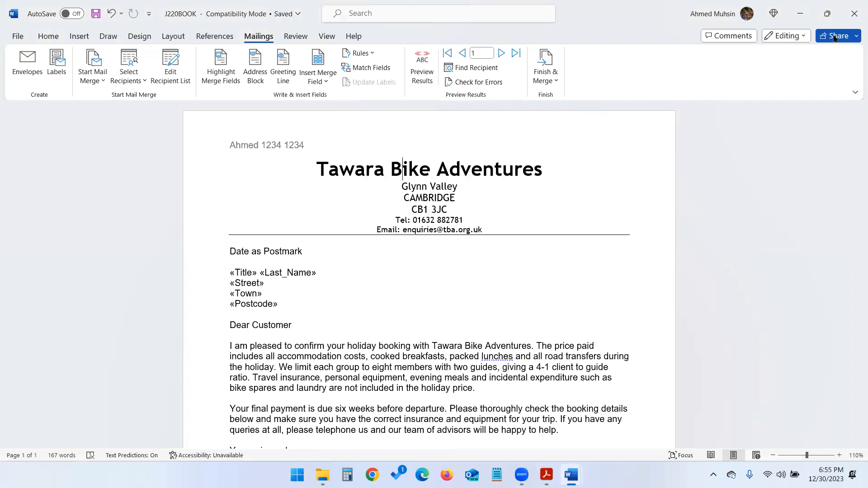
- Close J220BOOK and find the 'Printing the Evidence Document' question in the task paper
{"action": "left_click", "coordinate": [853, 15]}
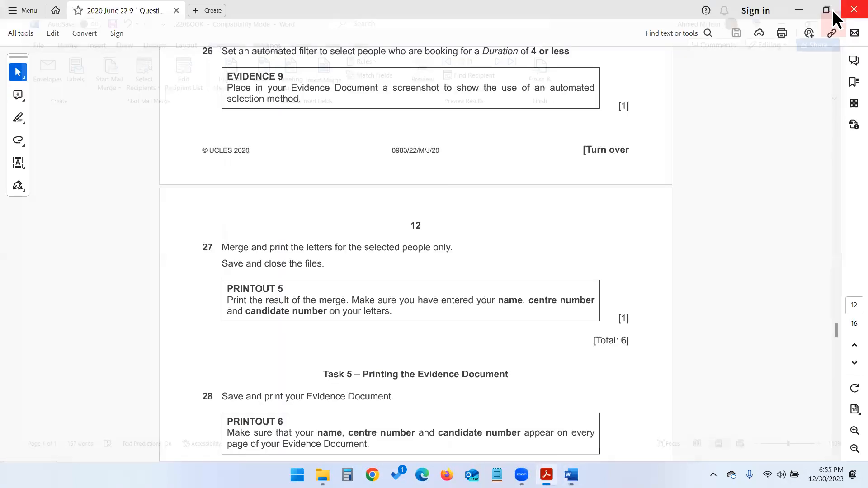
{"action": "scroll", "coordinate": [628, 218], "scroll_direction": "down", "scroll_amount": 1}
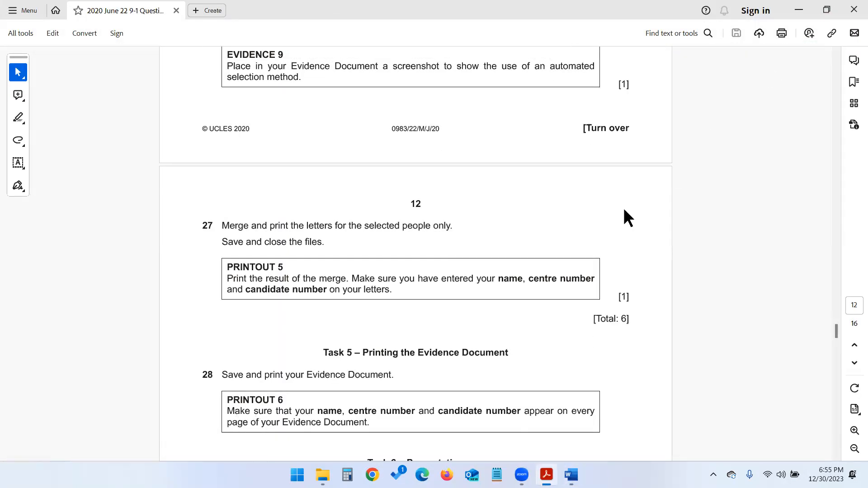
{"action": "scroll", "coordinate": [624, 210], "scroll_direction": "down", "scroll_amount": 4}
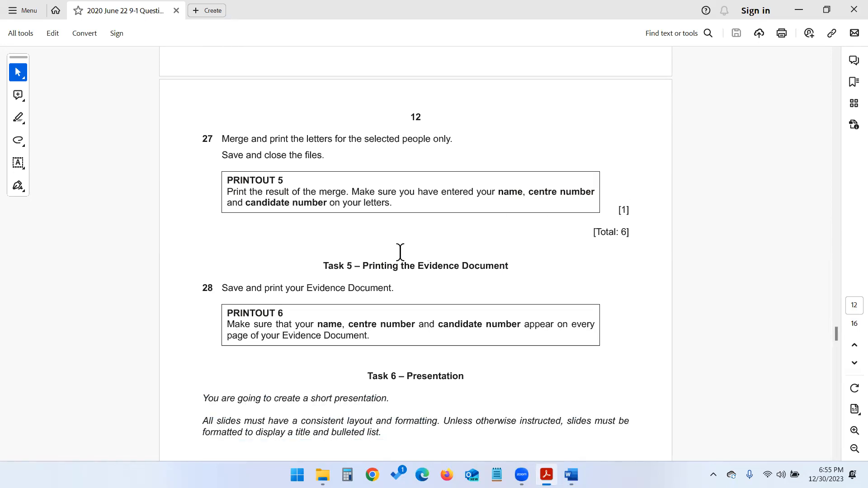
{"action": "left_click_drag", "start_coordinate": [357, 270], "coordinate": [516, 264]}
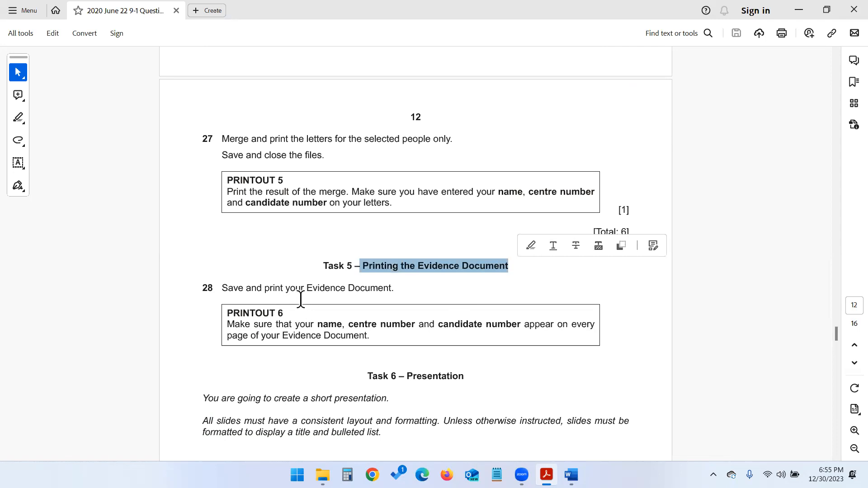
- Save J220EVIDENCE1234 and print it
{"action": "mouse_move", "coordinate": [571, 475]}
{"action": "left_click", "coordinate": [574, 427]}
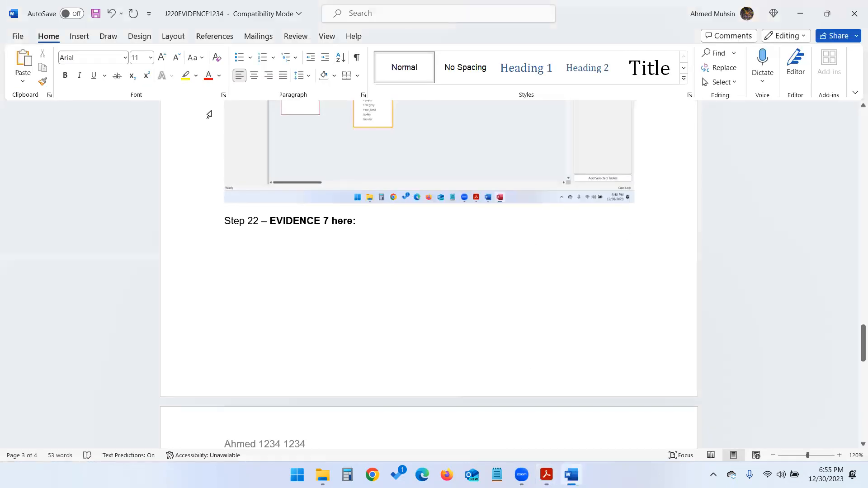
{"action": "left_click", "coordinate": [96, 13]}
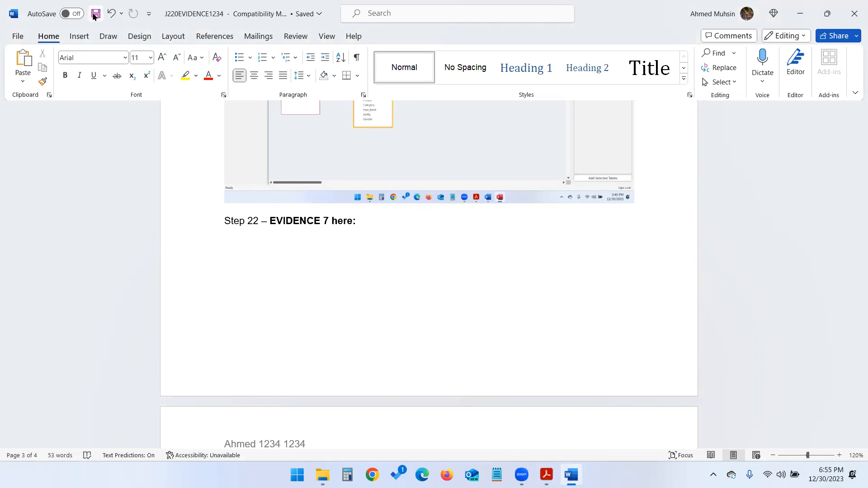
{"action": "key", "text": "ctrl+p"}
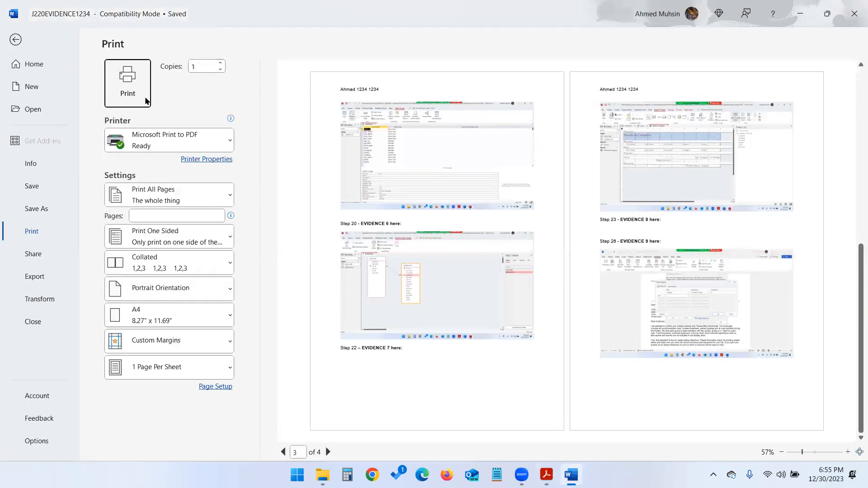
{"action": "left_click", "coordinate": [15, 40]}
{"action": "mouse_move", "coordinate": [546, 474]}
{"action": "left_click", "coordinate": [543, 413]}
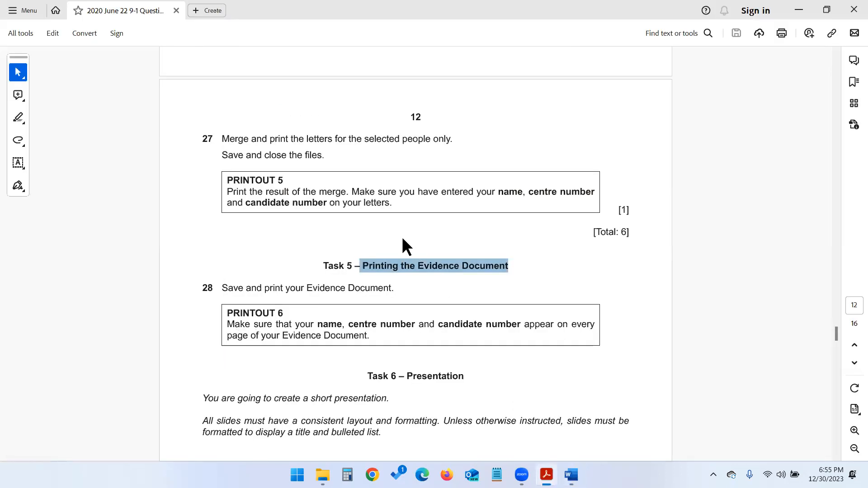
- Scroll to the 'Task 6 – Presentation' heading about the six-slide J220RAAM.rtf presentation
{"action": "scroll", "coordinate": [397, 253], "scroll_direction": "down", "scroll_amount": 5}
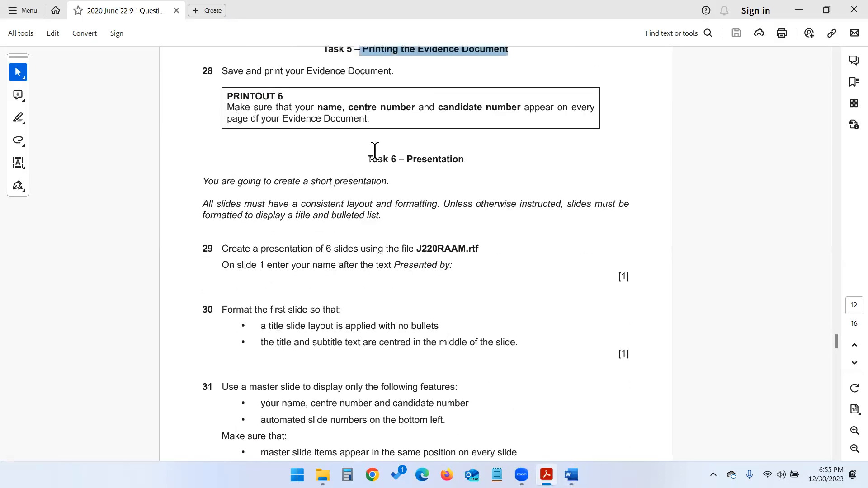
{"action": "left_click_drag", "start_coordinate": [358, 161], "coordinate": [481, 189]}
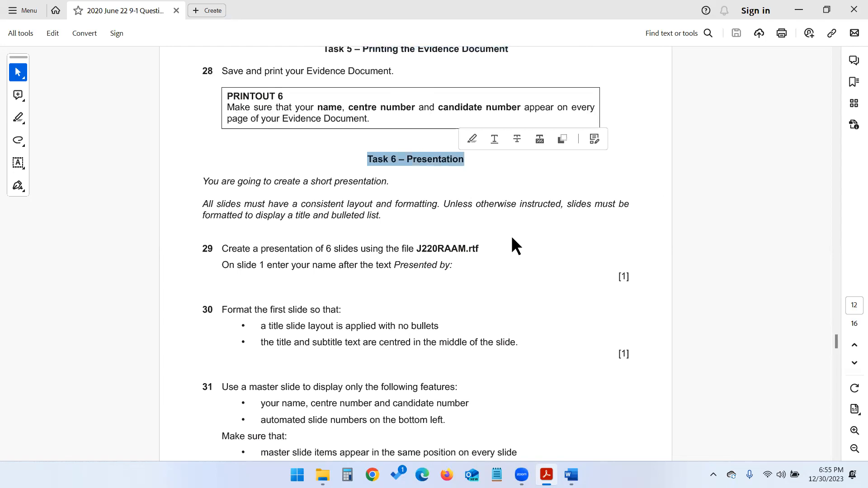
{"action": "scroll", "coordinate": [512, 244], "scroll_direction": "down", "scroll_amount": 1}
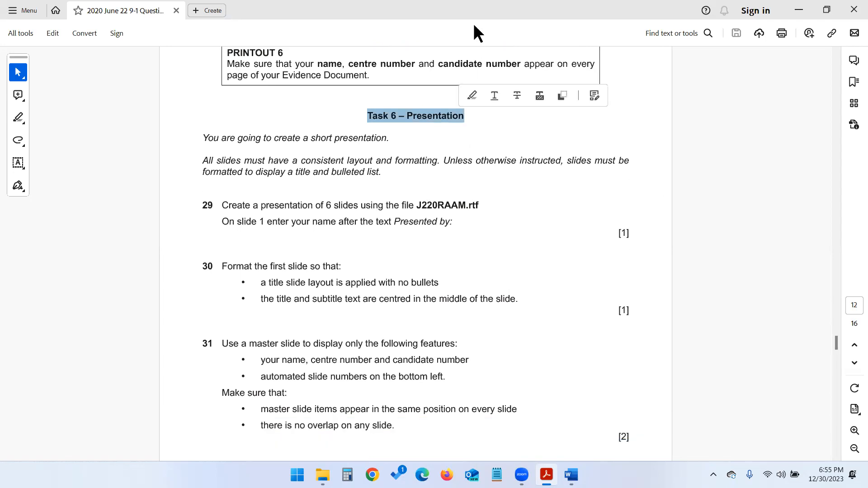